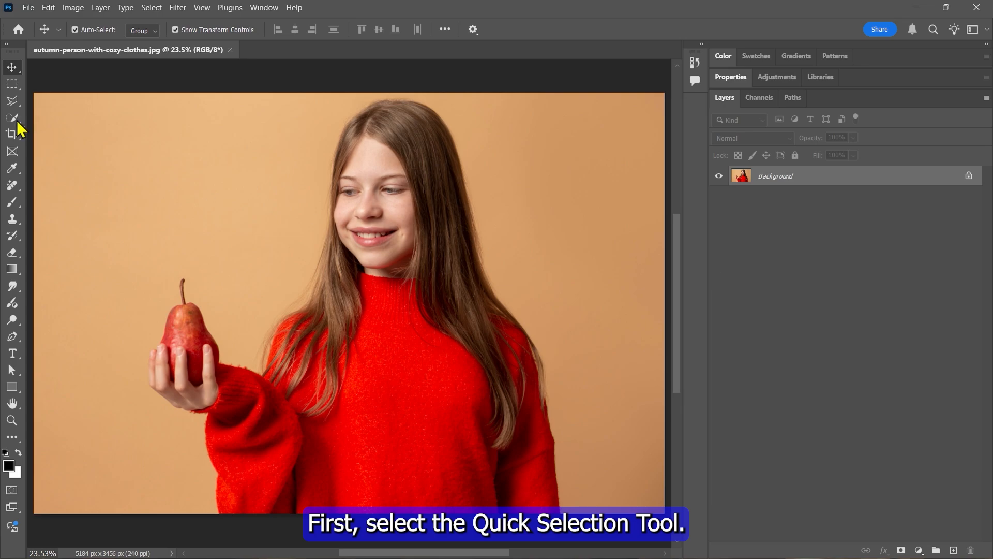
- Make a rough selection of the pear's body with the Quick Selection tool, using a smaller brush near the fingers
click(14, 119)
click(62, 130)
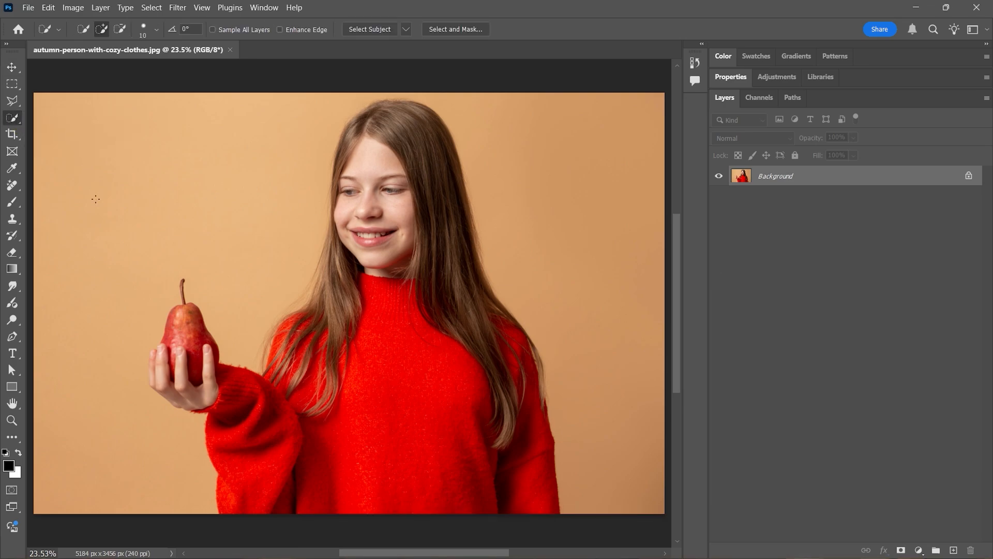
scroll(178, 342, up, 5)
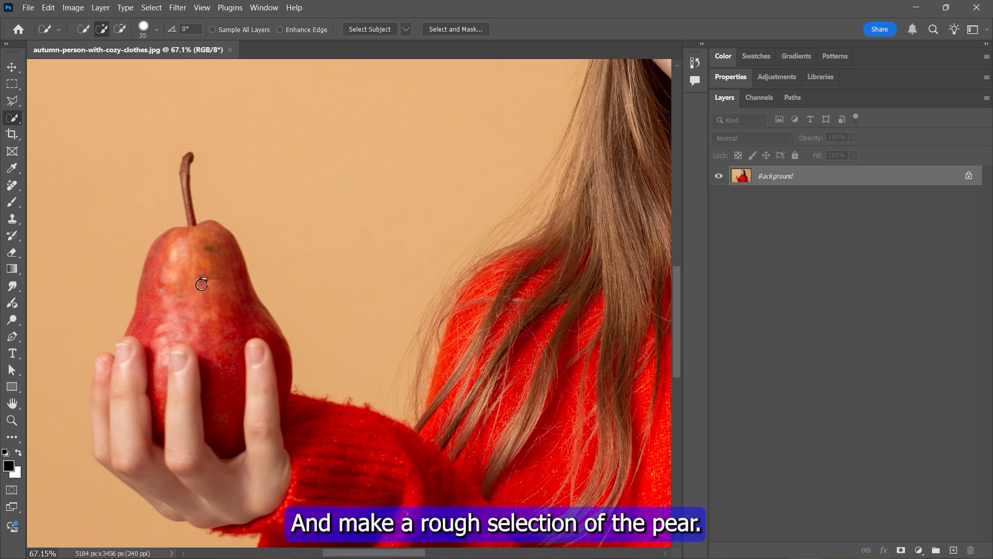
drag(201, 284, 217, 311)
key(bracketleft)
key(bracketleft)
key(bracketleft)
key(bracketleft)
drag(281, 347, 286, 378)
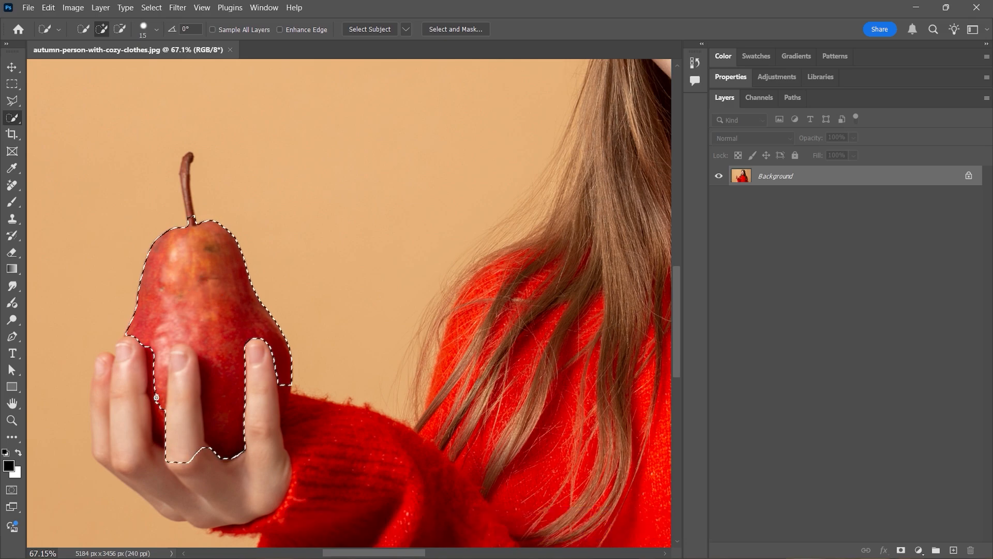
drag(156, 397, 157, 404)
- Refine the pear selection around the hand, adding the pear areas between the fingers and excluding the fingers themselves
scroll(282, 415, up, 9)
key(bracketleft)
key(bracketleft)
drag(292, 362, 284, 414)
scroll(181, 377, down, 5)
drag(181, 378, 373, 395)
mouse_move(251, 403)
mouse_down()
mouse_move(253, 453)
mouse_move(286, 333)
mouse_move(262, 335)
mouse_move(319, 470)
mouse_up()
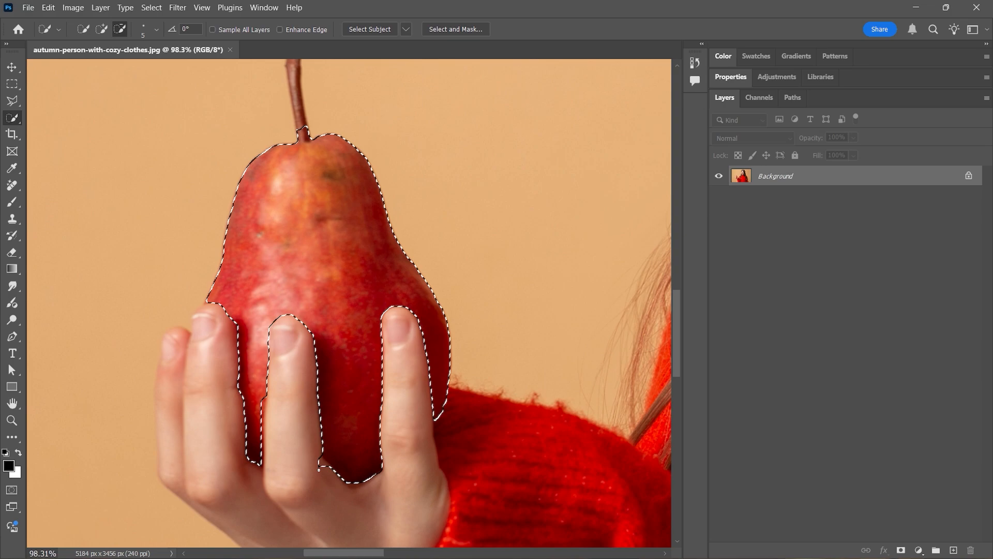
scroll(319, 470, up, 2)
scroll(319, 470, down, 1)
scroll(319, 470, up, 1)
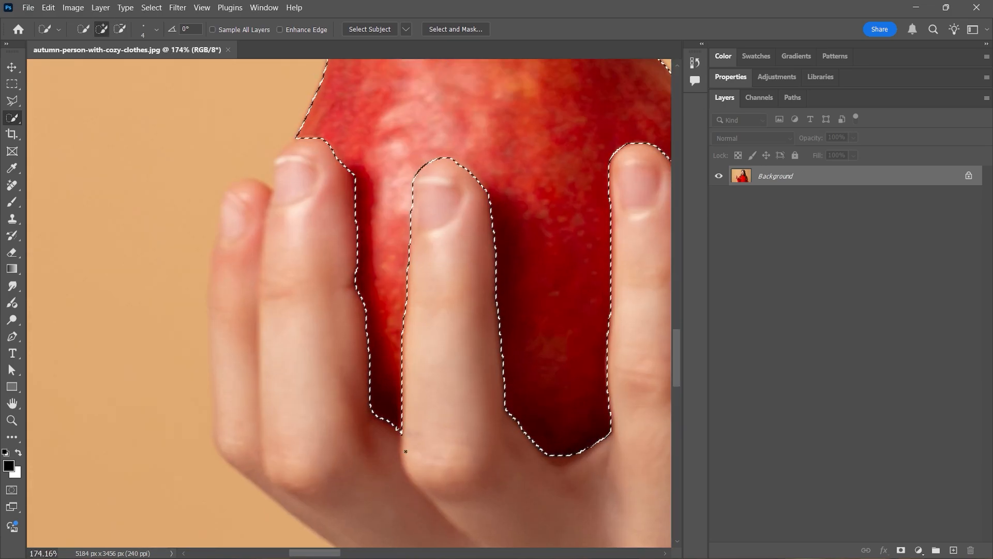
- Add the pear's stem to the selection and copy the selected pear onto a new layer
drag(511, 239, 511, 158)
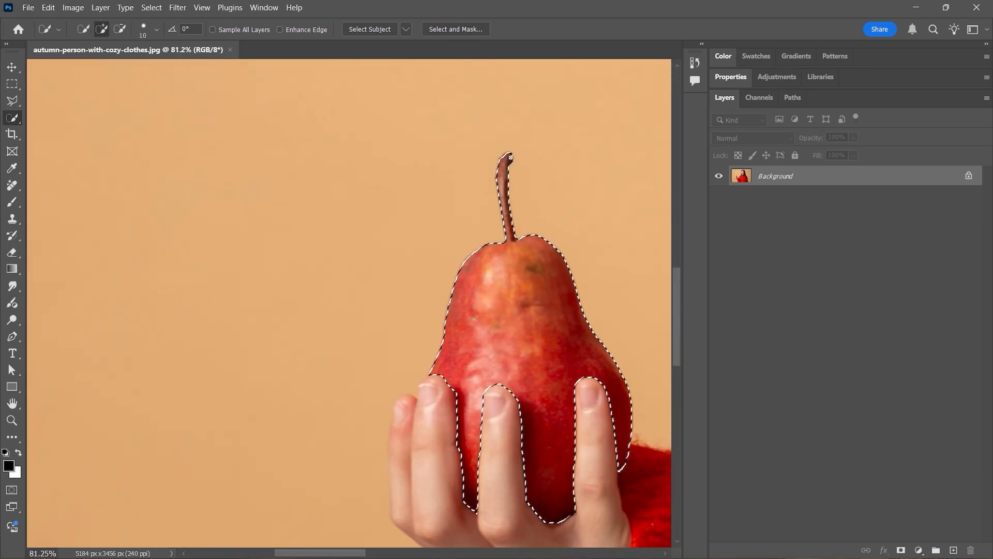
scroll(487, 266, down, 5)
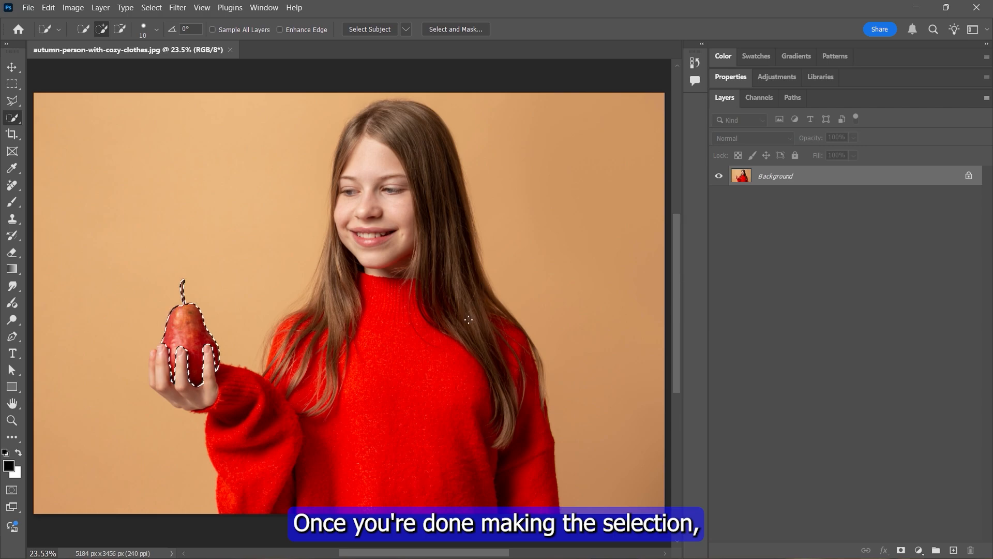
key(ctrl+j)
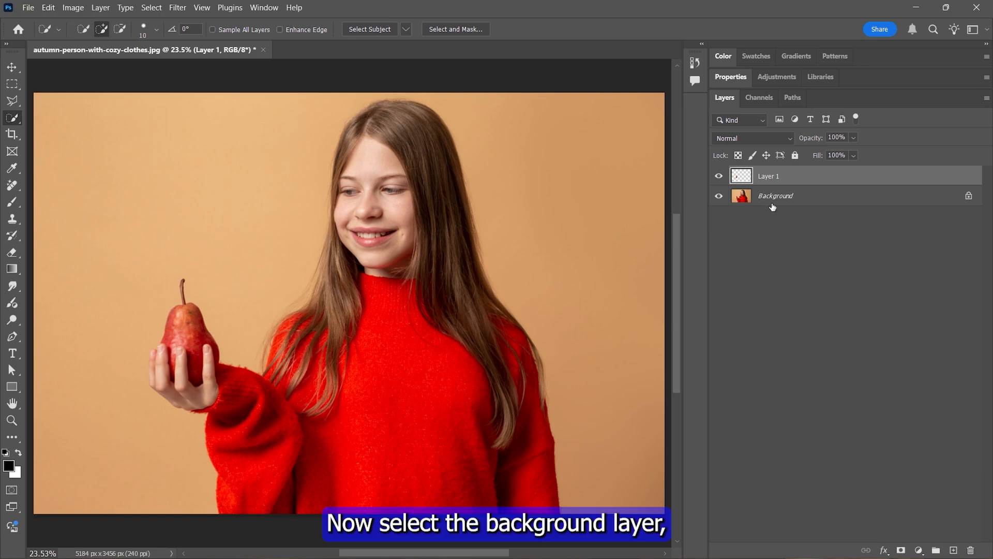
- Select the subject of the photo on the Background layer with the Select Subject command
click(744, 198)
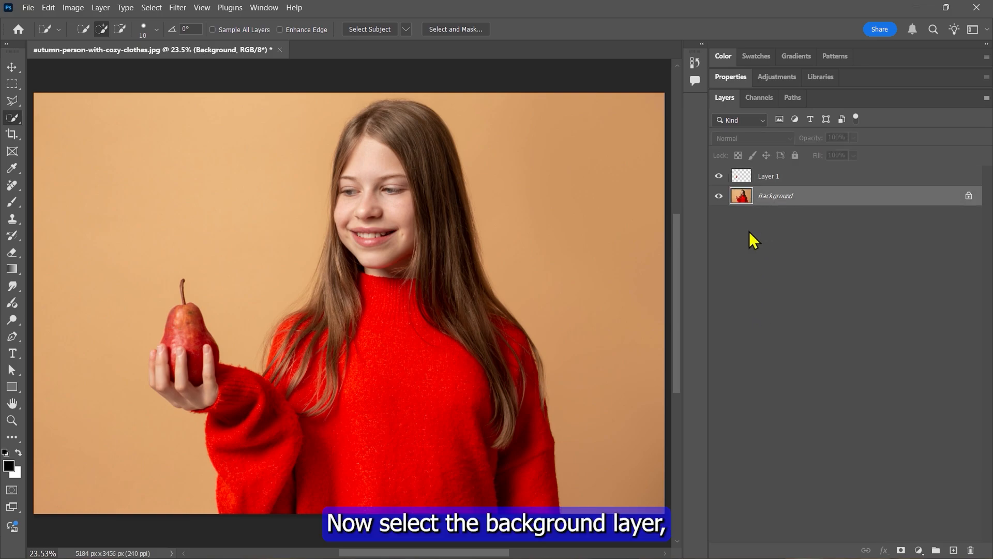
click(152, 8)
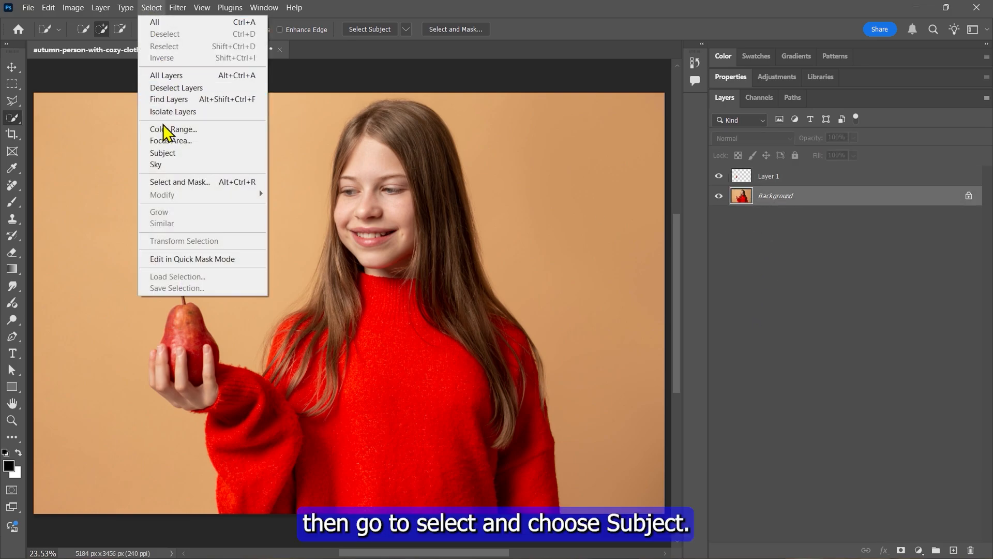
click(155, 153)
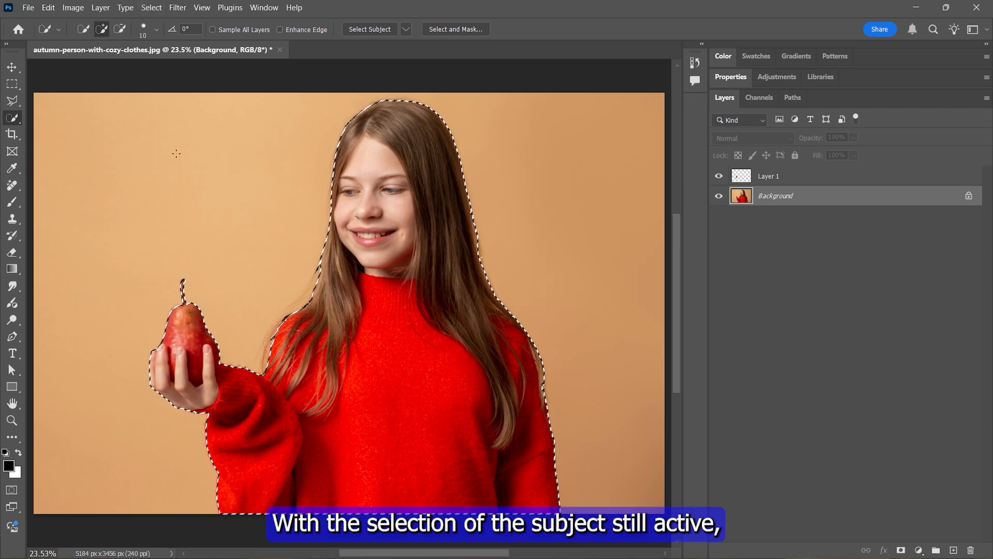
- Add an Exposure adjustment layer for the selected subject with exposure -2.54, offset -0.0508 and gamma correction 0.73
click(919, 550)
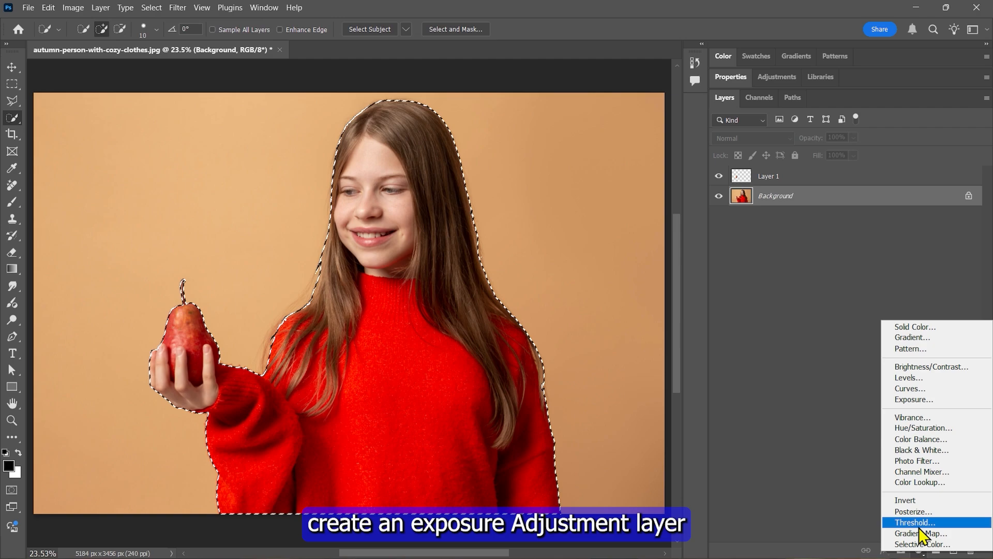
click(899, 404)
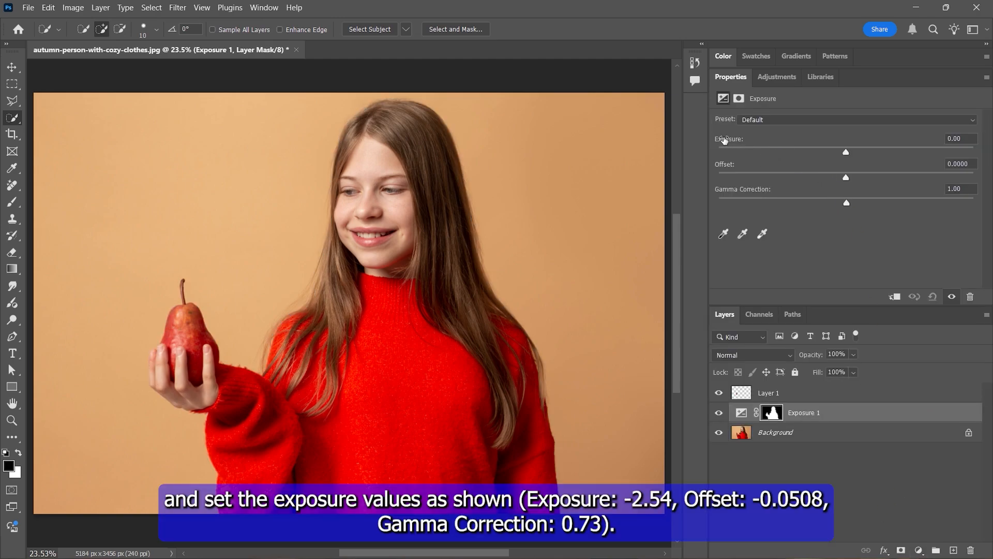
drag(846, 151, 797, 152)
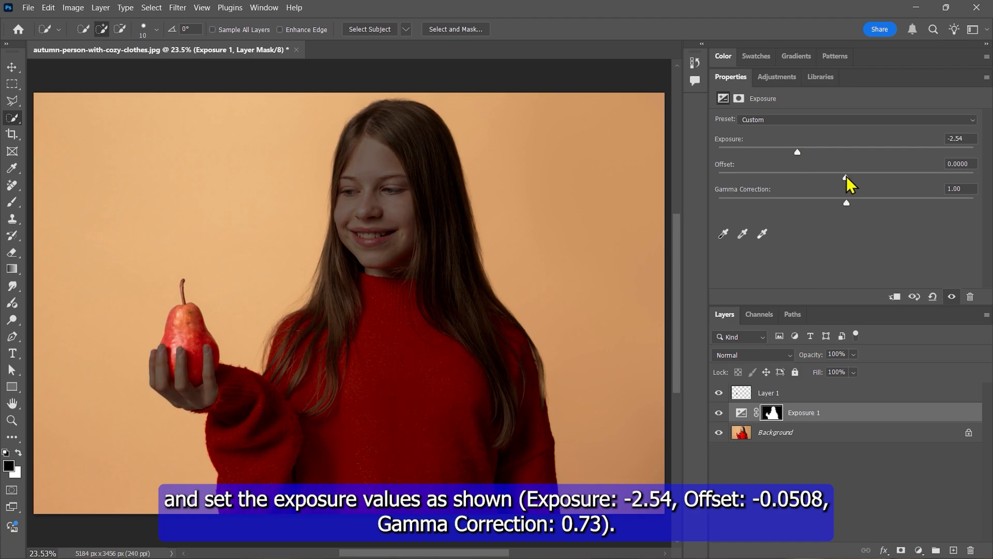
drag(846, 177, 873, 203)
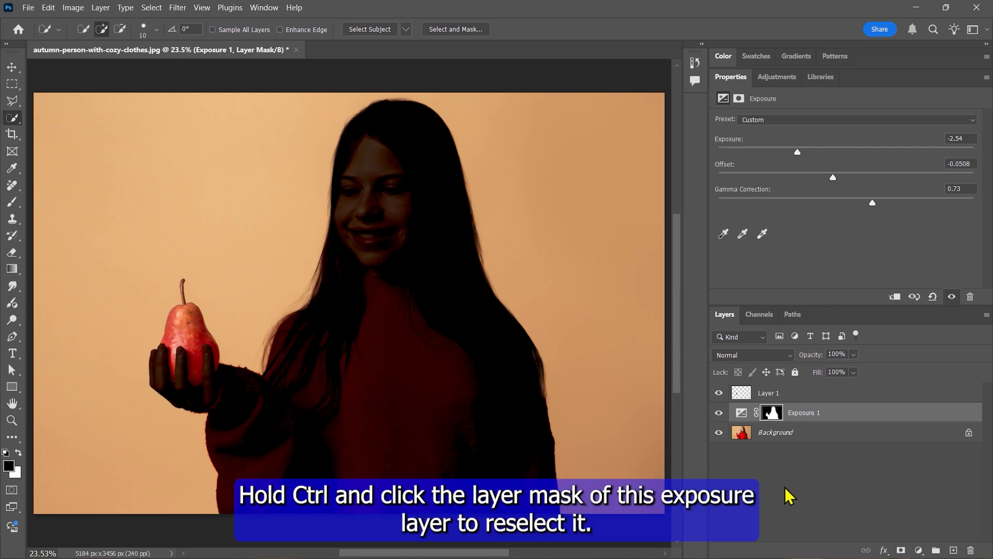
- Load the Exposure 1 mask as an inverted selection and add another Exposure adjustment layer with exposure -2.94, offset -0.0482 and gamma correction 0.73
ctrl+click(772, 414)
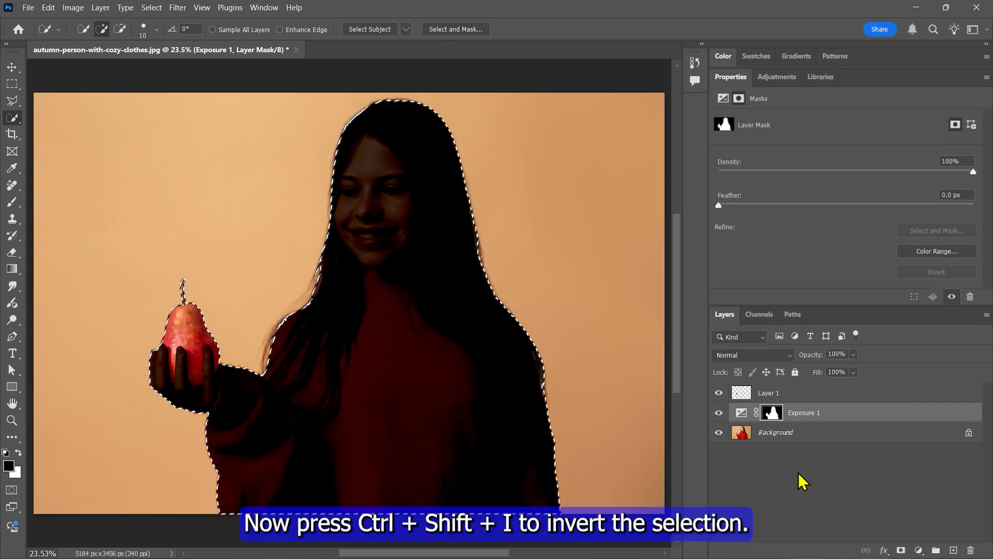
key(ctrl+shift+i)
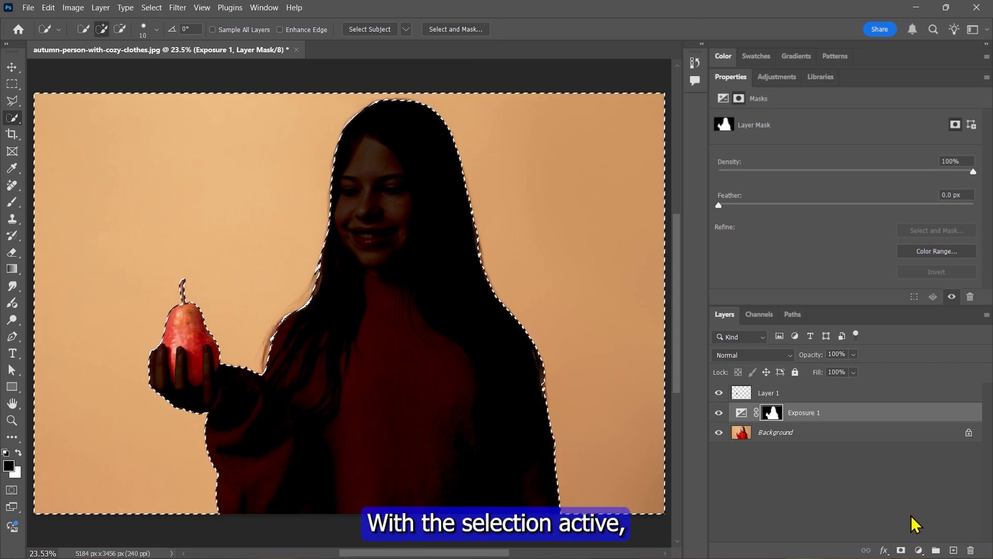
click(919, 550)
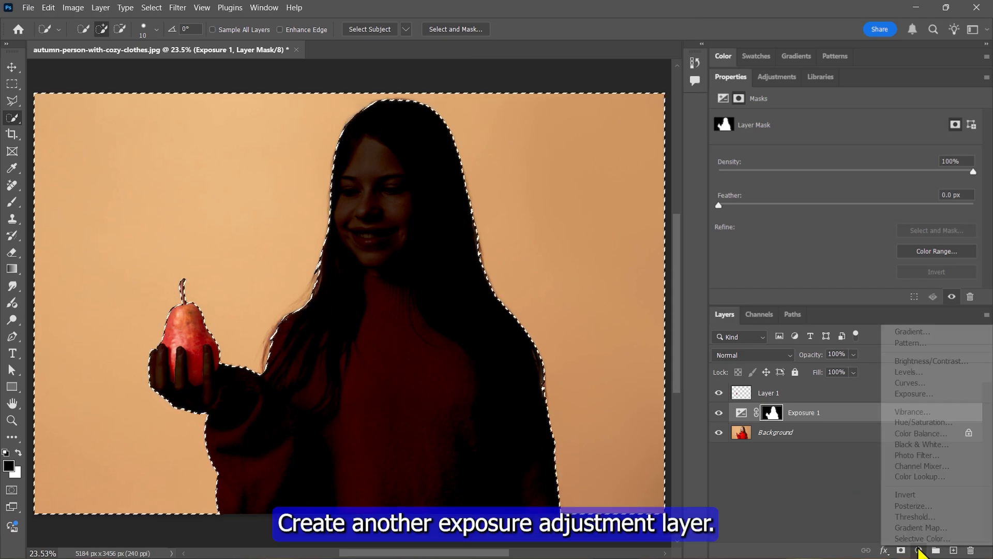
click(922, 396)
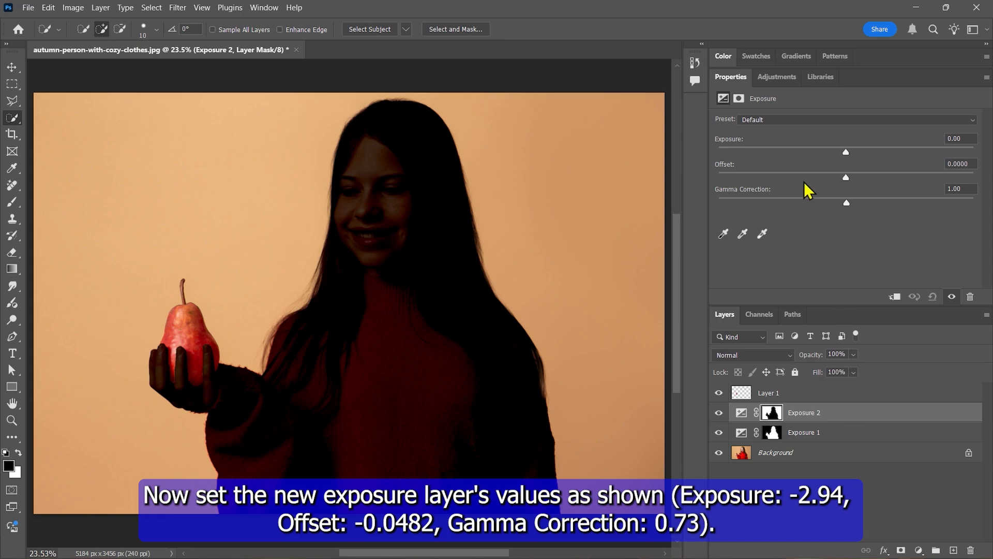
drag(845, 152, 789, 152)
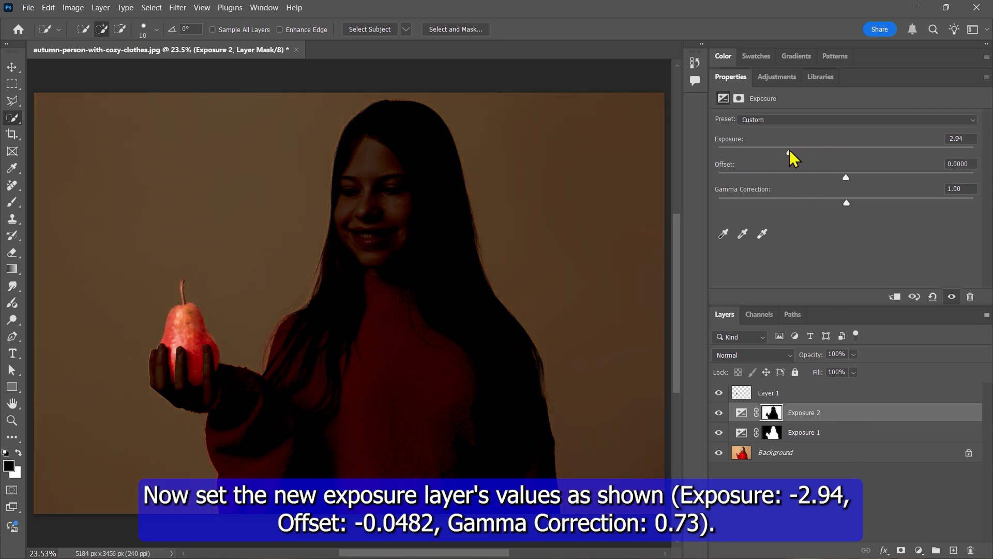
drag(845, 178, 873, 203)
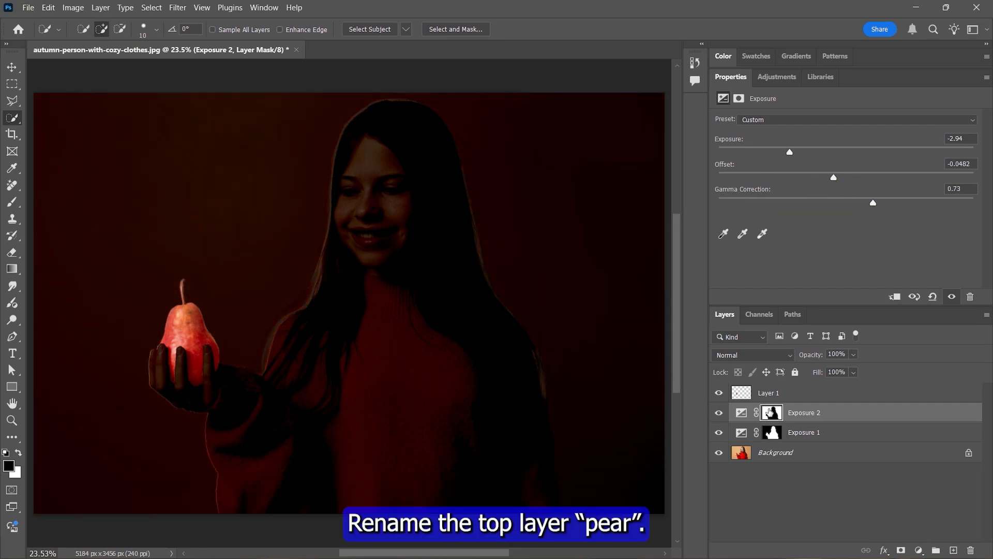
- Rename the layer holding the pear cutout to Pear
double_click(766, 393)
text(Pear)
key(Return)
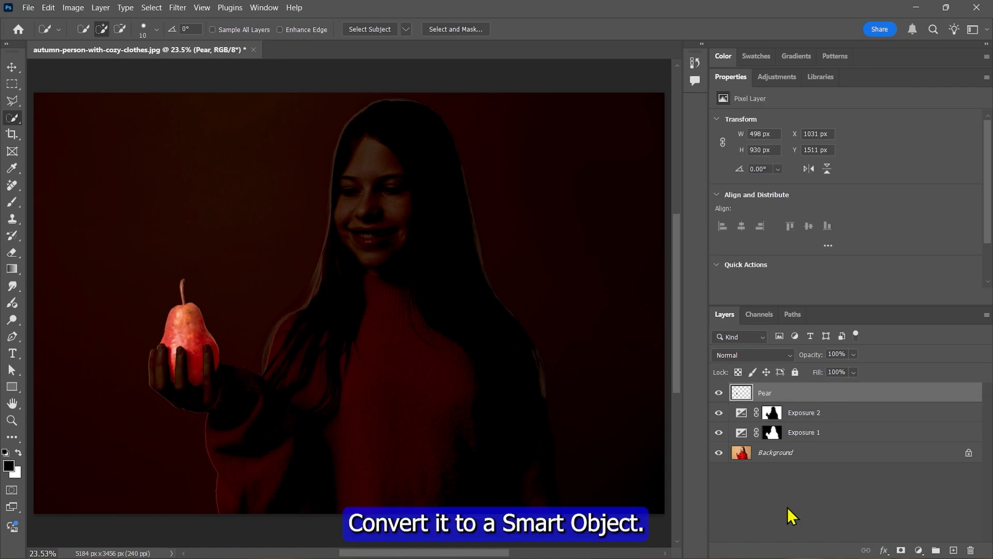
- Convert the Pear layer to a Smart Object and set its blend mode to Screen
right_click(788, 392)
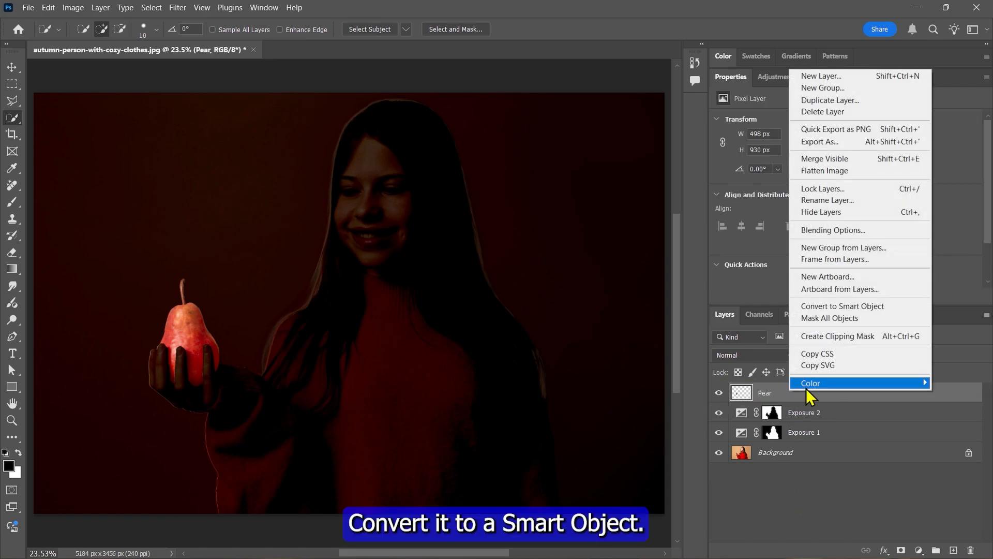
click(835, 306)
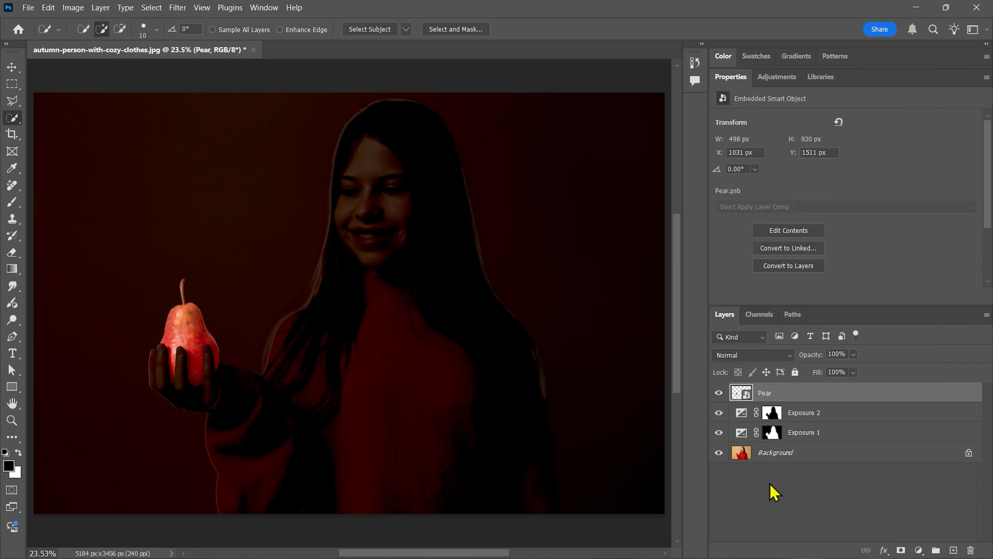
click(758, 354)
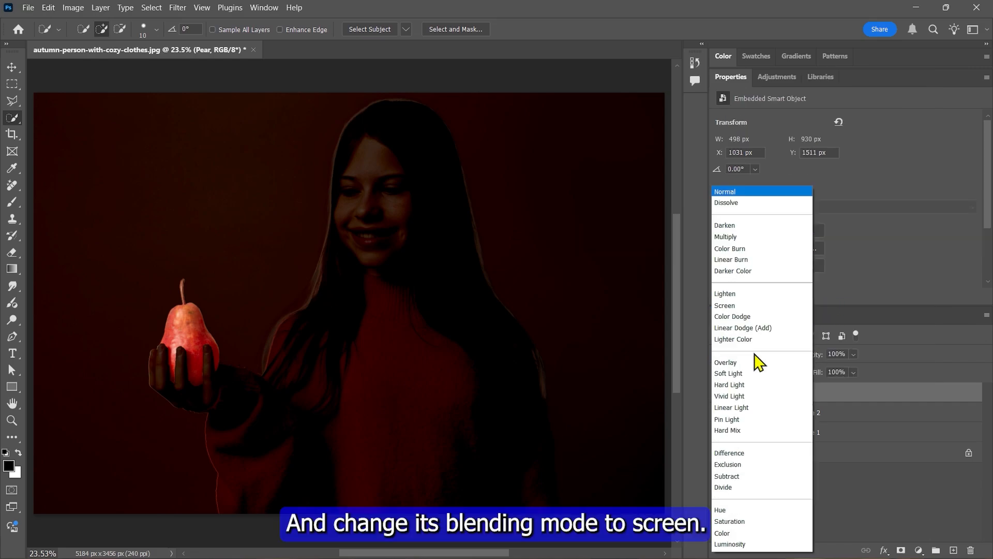
click(734, 307)
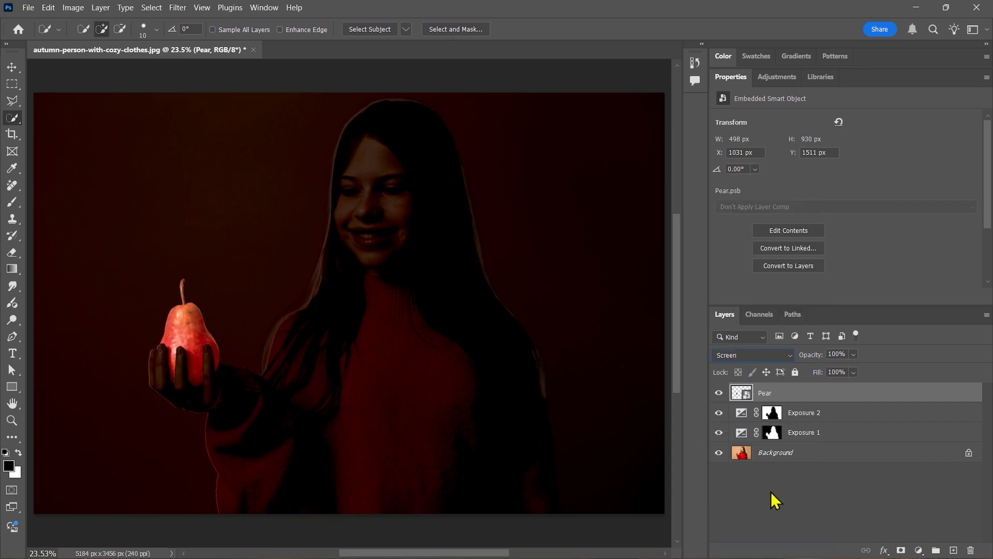
- Apply a Gaussian Blur with a radius of 3 pixels to the Pear layer
click(178, 8)
mouse_move(306, 152)
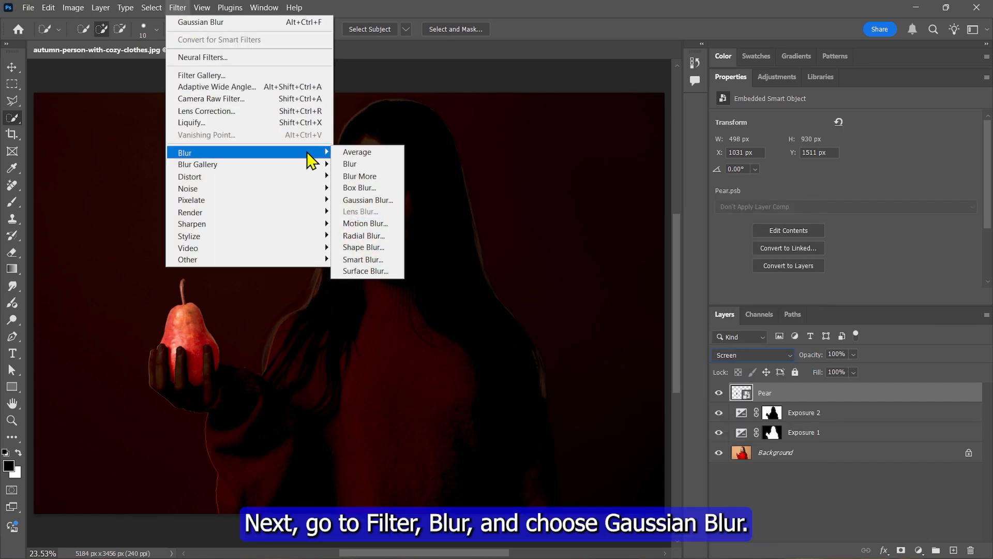
click(368, 200)
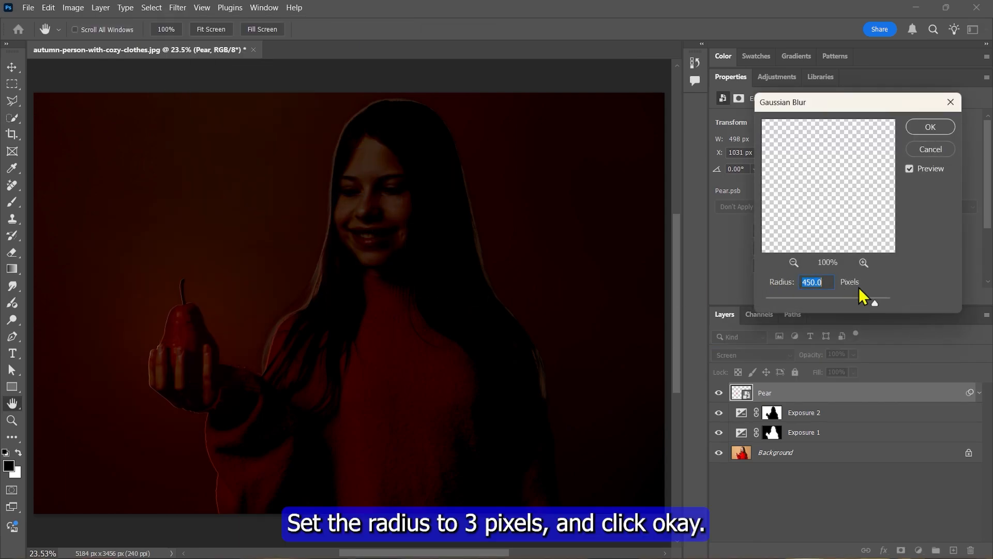
drag(861, 291, 790, 295)
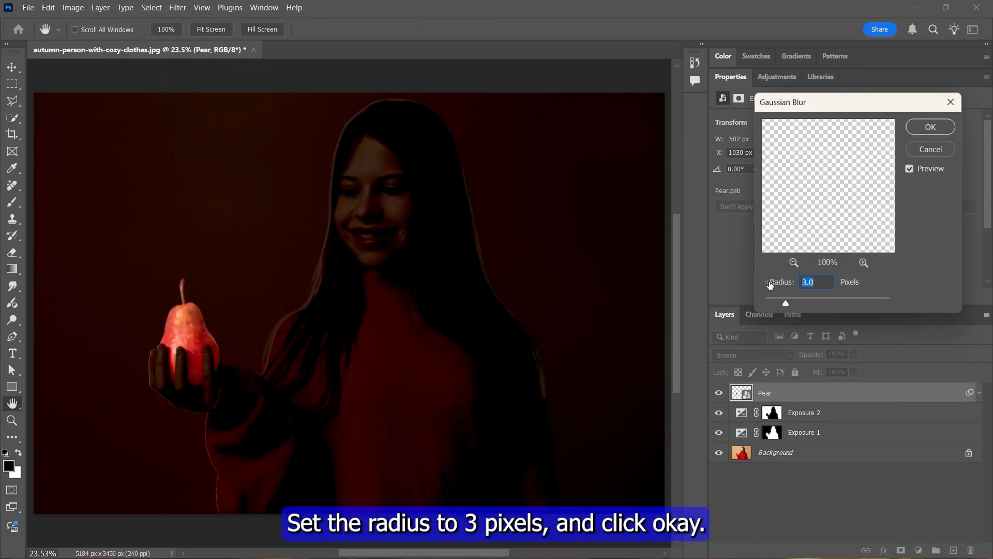
click(929, 129)
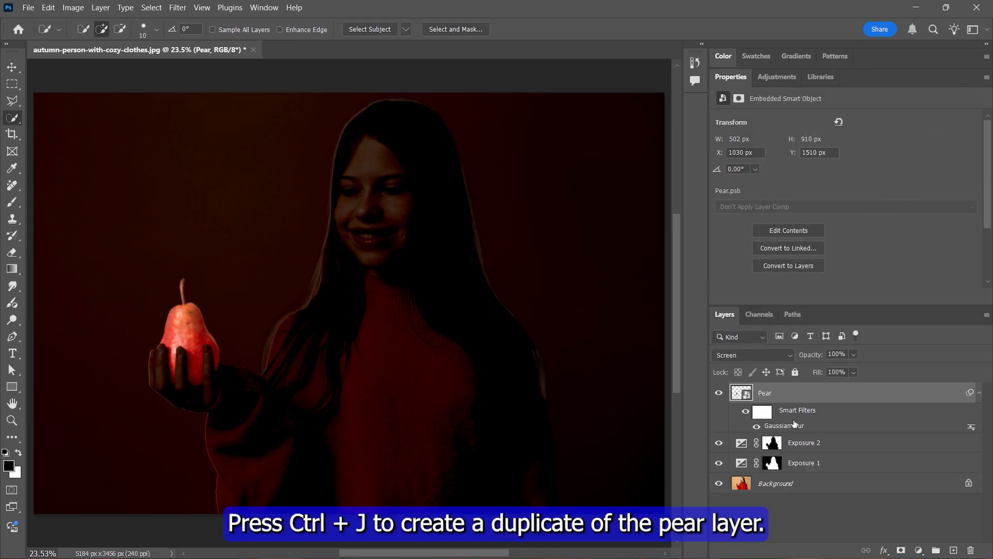
- Duplicate the Pear layer and set the Gaussian Blur radius of the lower, original Pear layer to 15 pixels
key(ctrl+j)
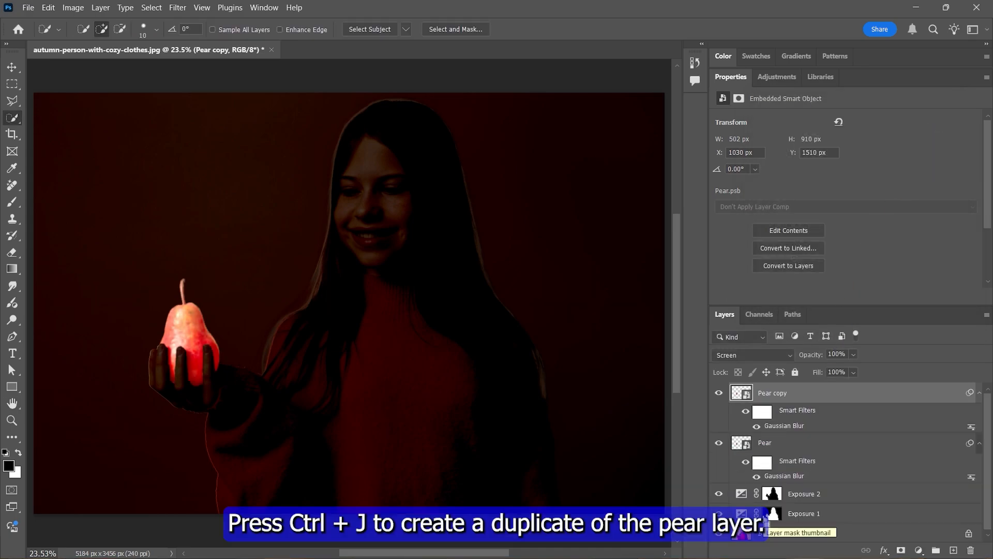
double_click(730, 77)
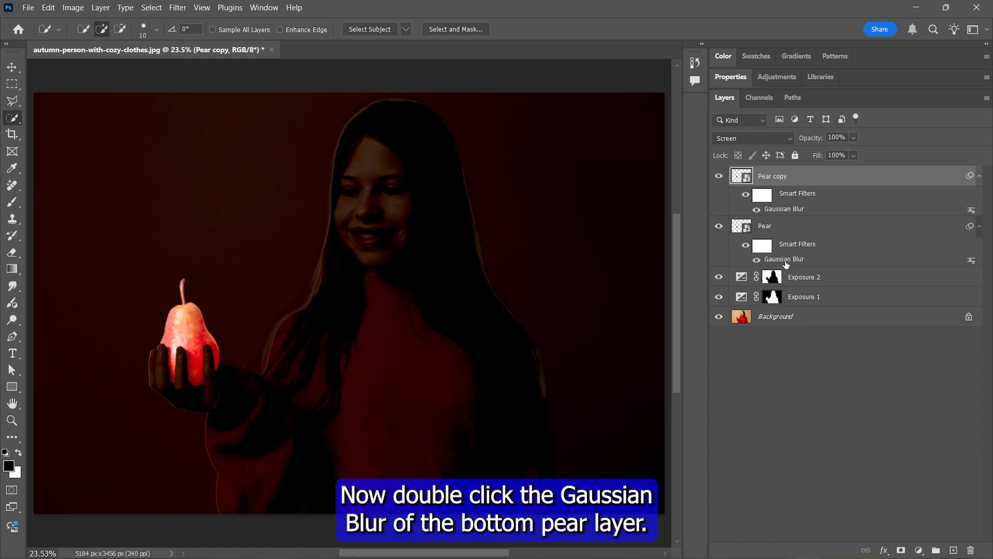
double_click(796, 259)
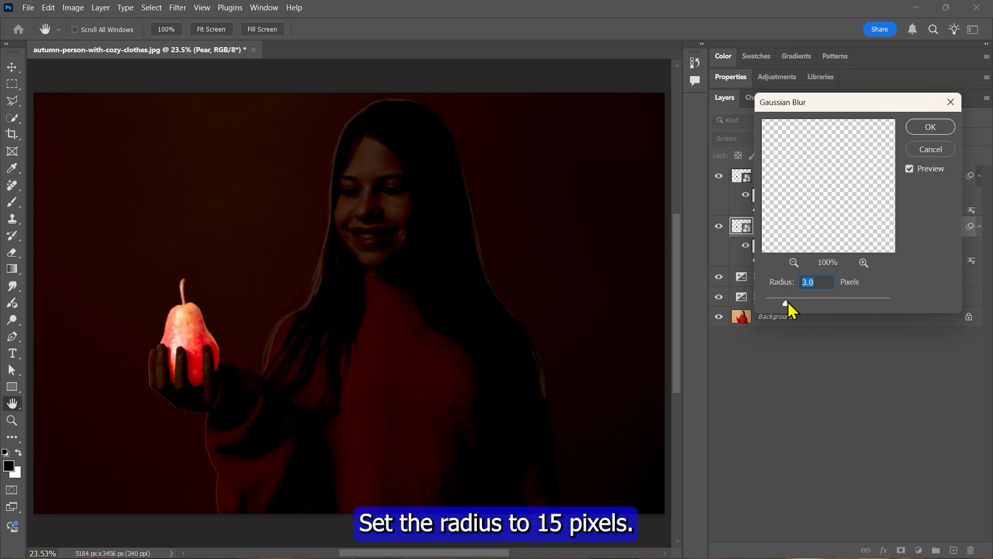
drag(787, 302, 818, 303)
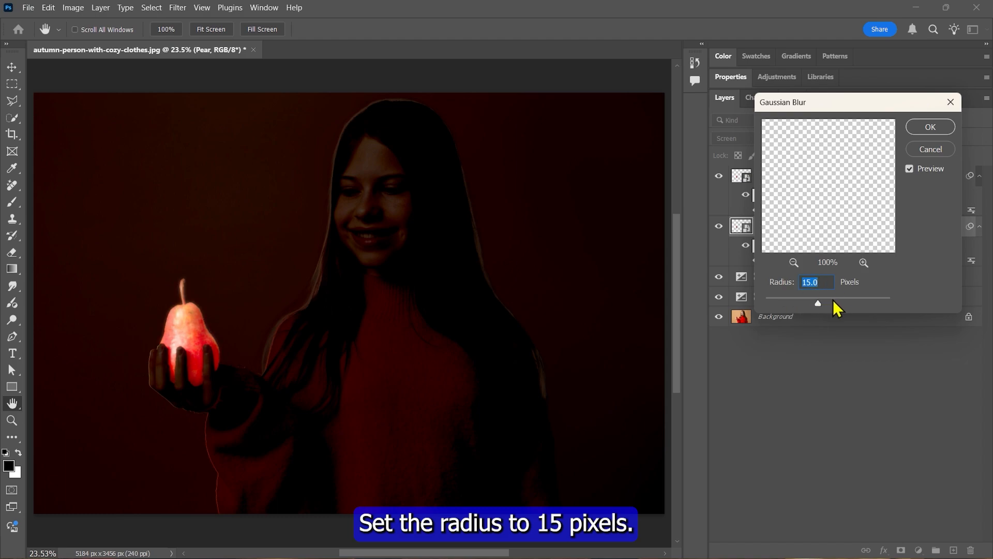
click(929, 129)
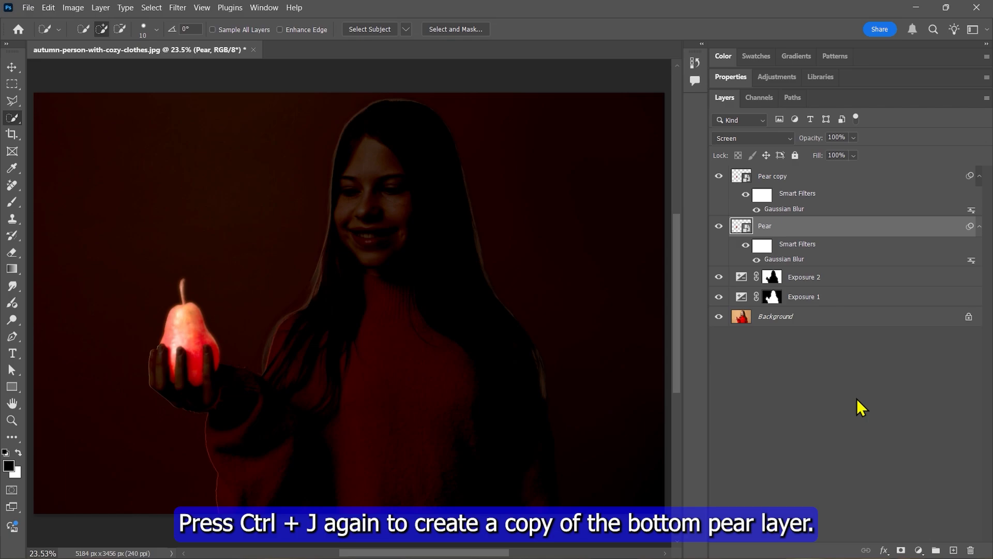
- Duplicate the bottom Pear layer and set the Gaussian Blur radius of the original Pear layer beneath to 55 pixels
key(ctrl+j)
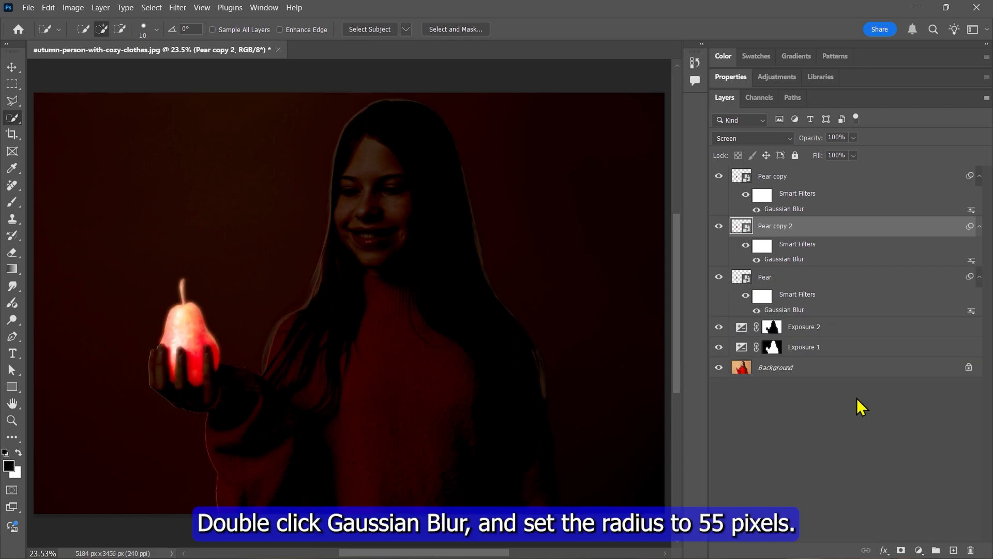
double_click(784, 310)
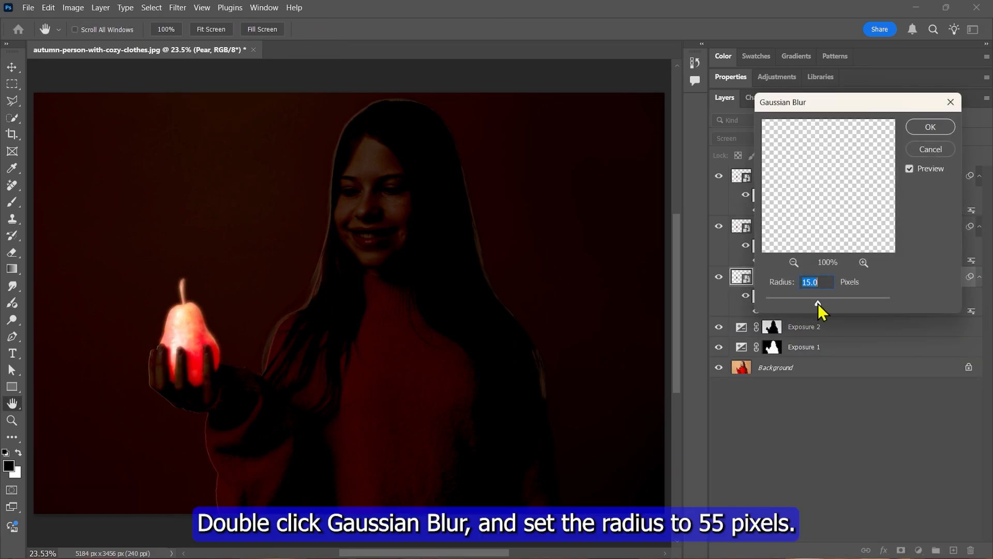
drag(817, 303, 836, 302)
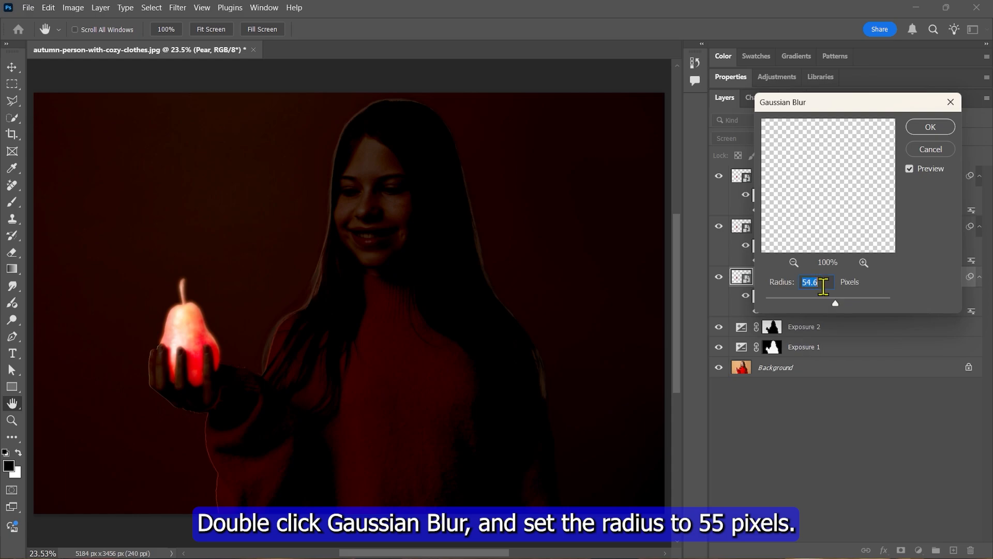
text(55)
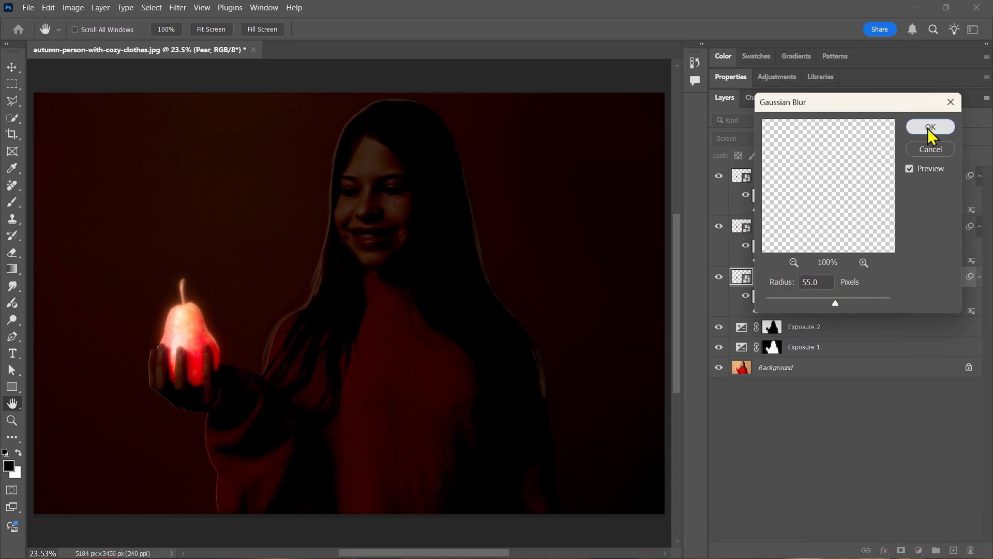
click(930, 127)
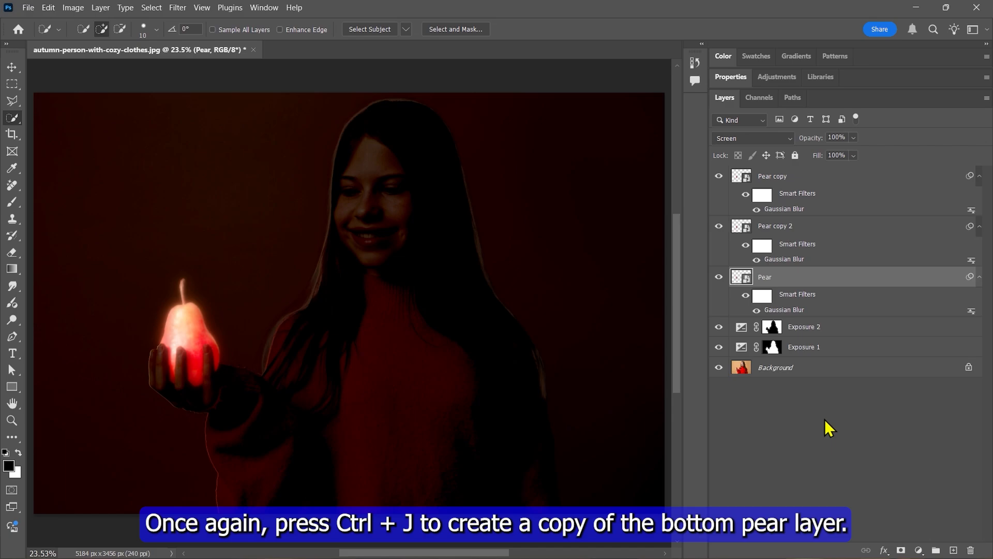
- Duplicate the bottom Pear layer again and set the original Pear layer's Gaussian Blur radius to 125 pixels
key(ctrl+j)
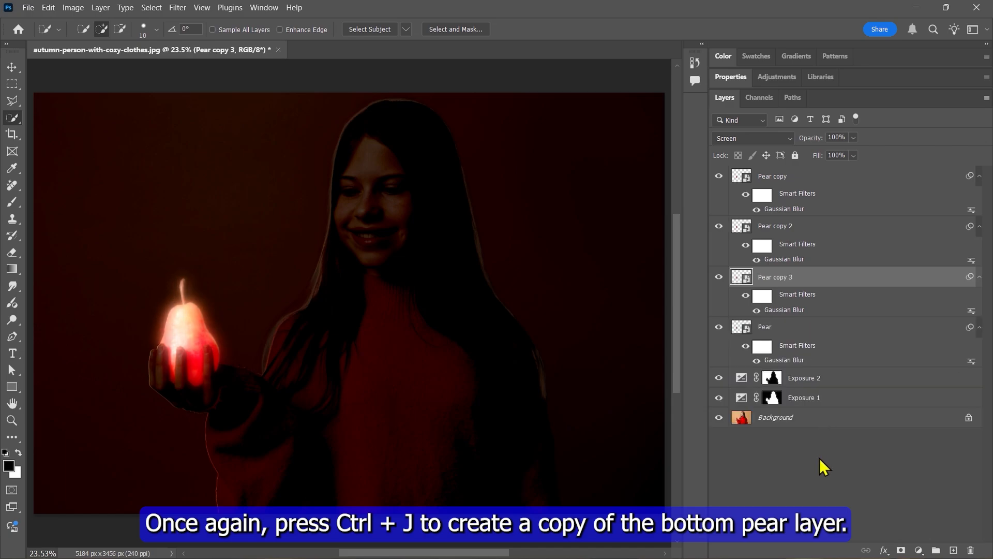
double_click(784, 360)
drag(836, 303, 853, 300)
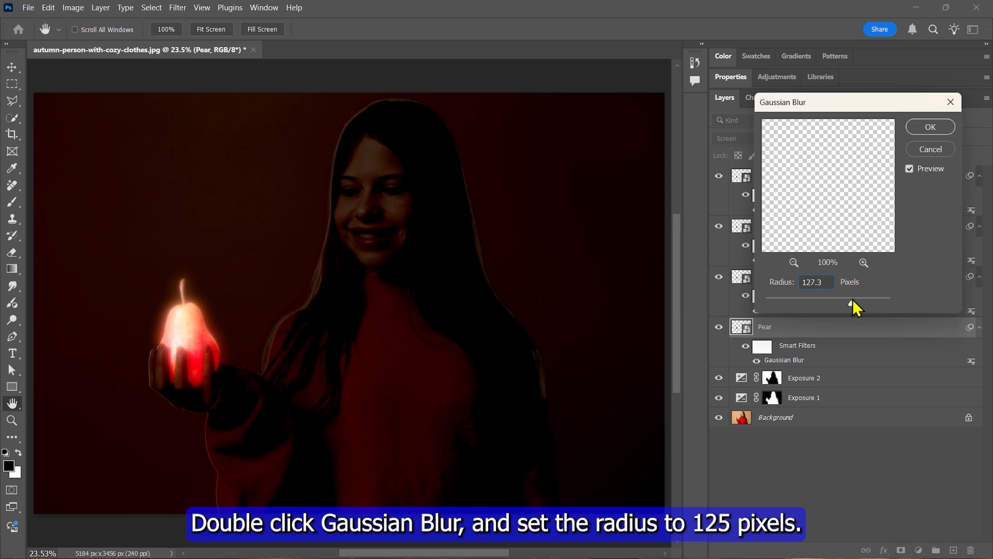
key(Down)
key(Down)
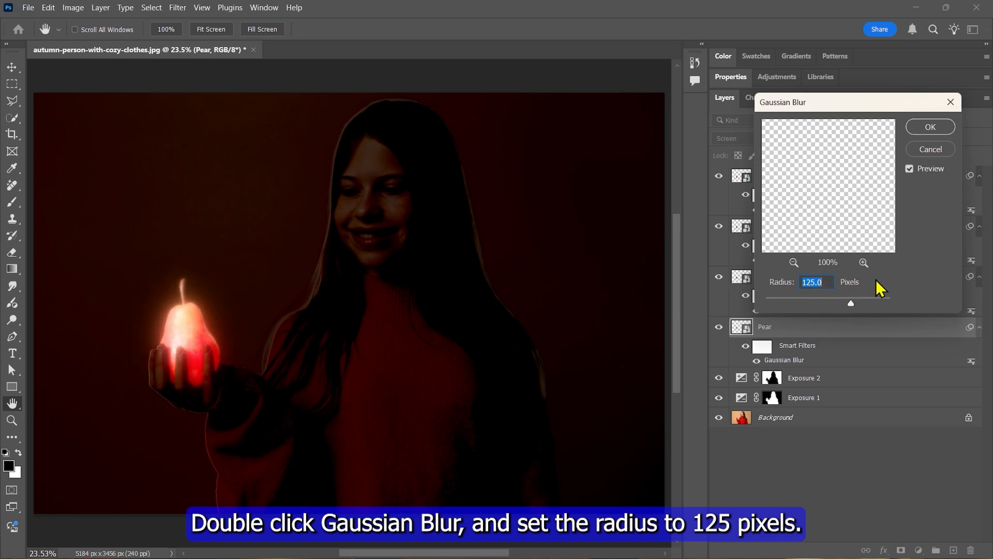
click(930, 127)
key(w)
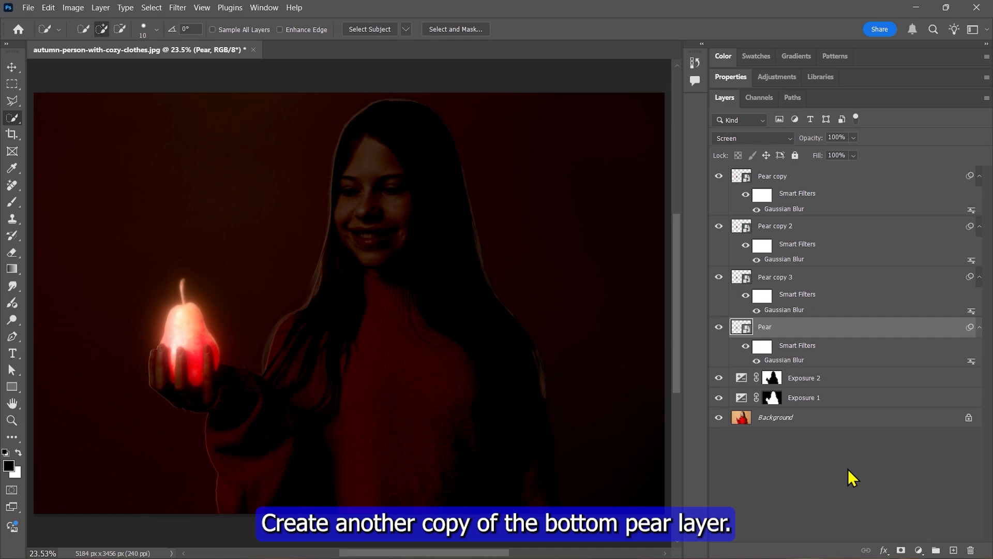
- Make another copy of the bottom Pear layer and set the original's Gaussian Blur radius to 250 pixels
key(ctrl+j)
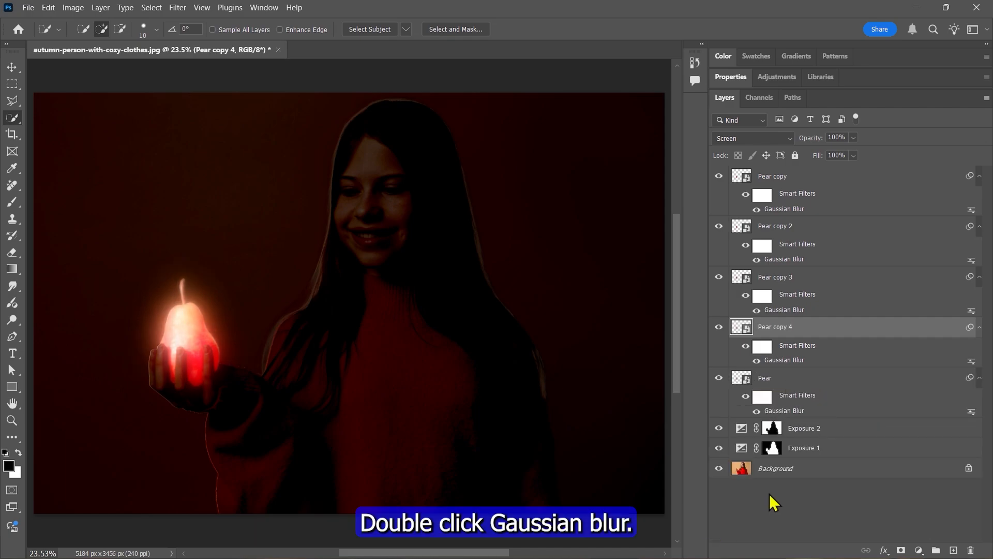
double_click(783, 411)
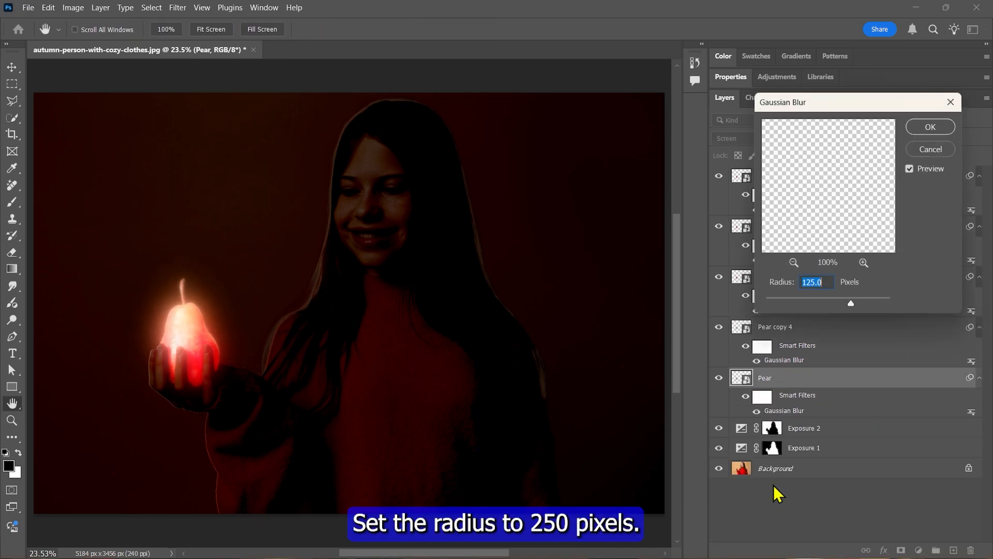
drag(851, 303, 869, 301)
text(250)
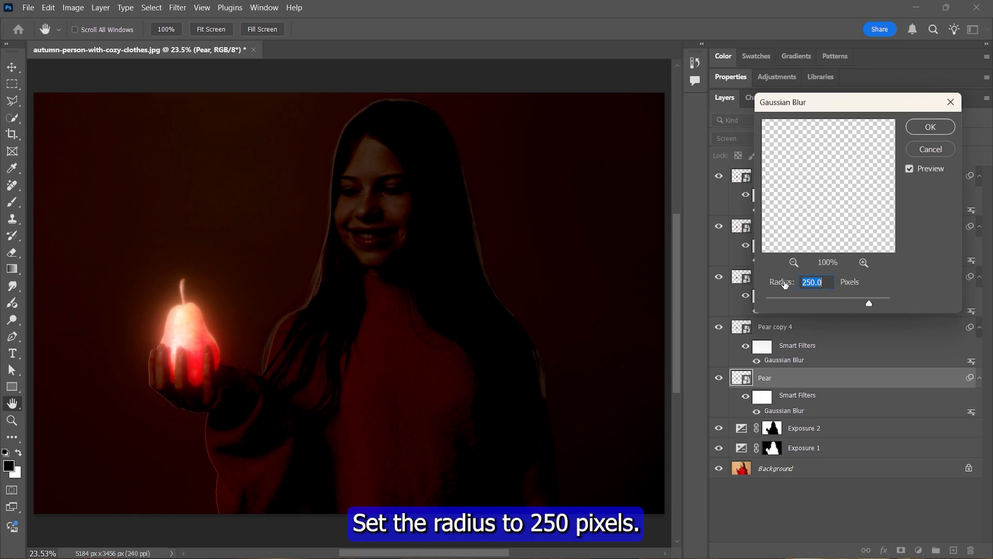
click(924, 130)
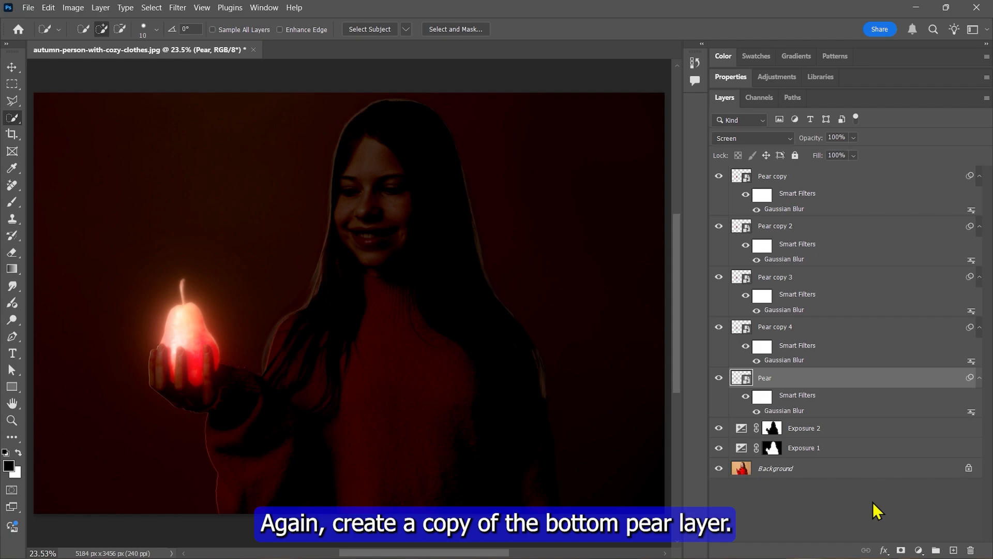
- Make one more copy of the bottom Pear layer and set the original's Gaussian Blur radius to 450 pixels
key(ctrl+j)
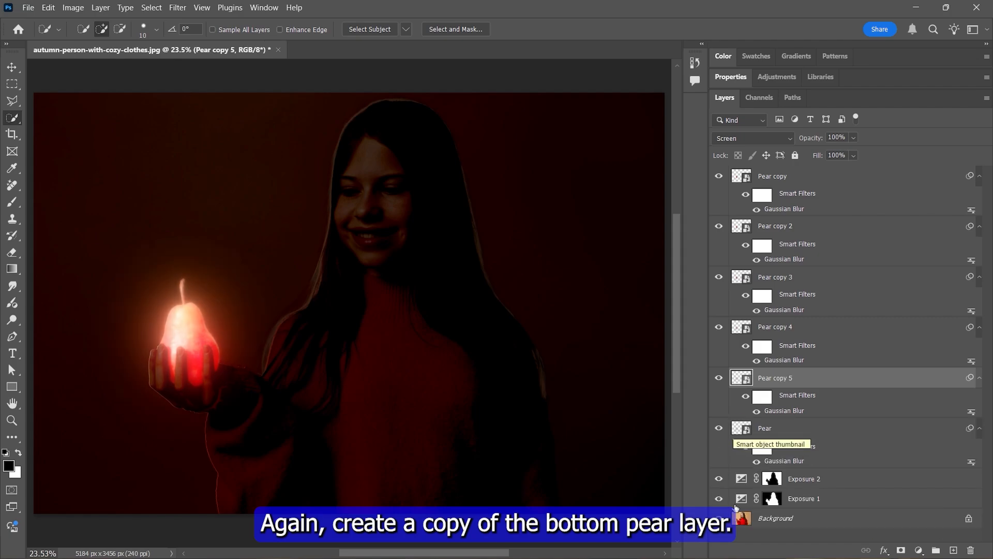
double_click(790, 462)
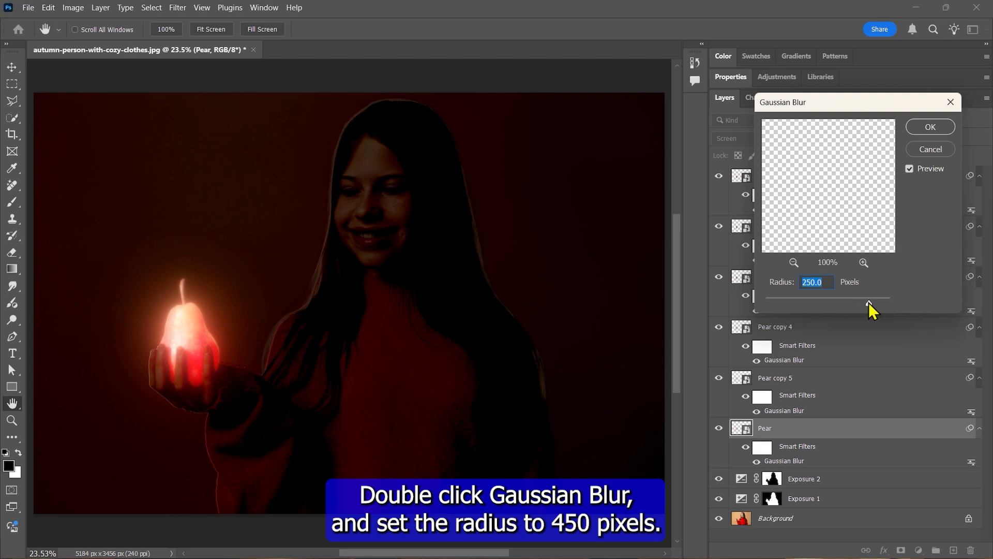
drag(868, 302, 878, 303)
text(450)
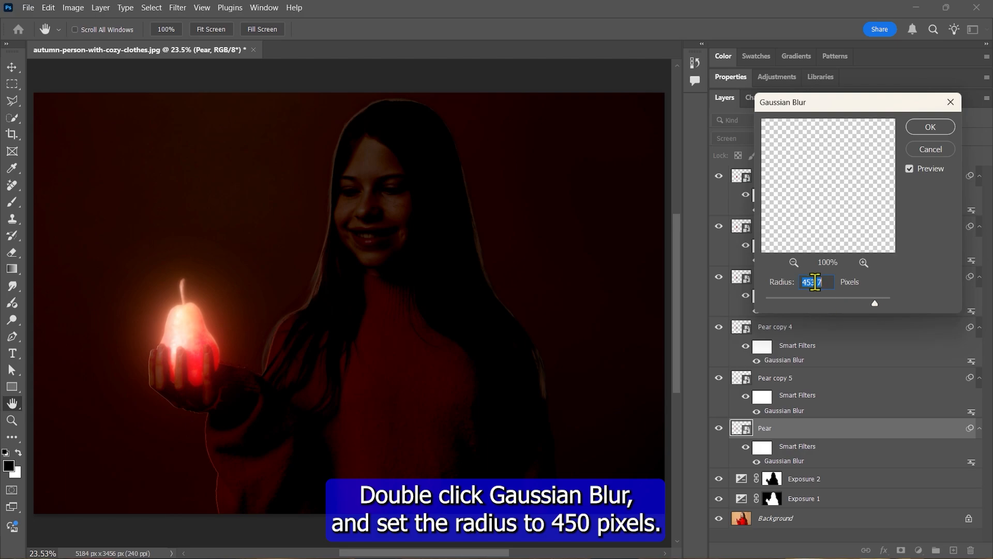
key(Tab)
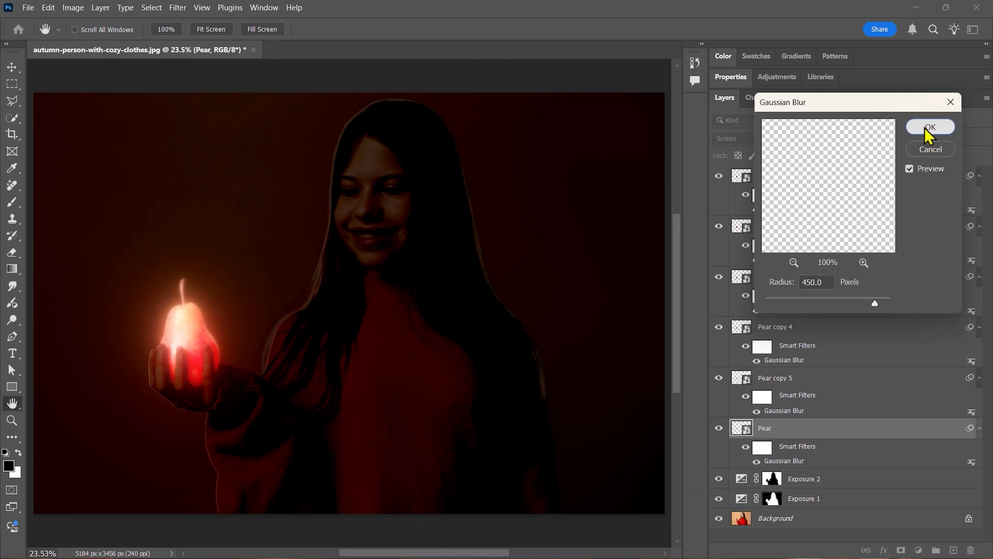
click(926, 127)
key(w)
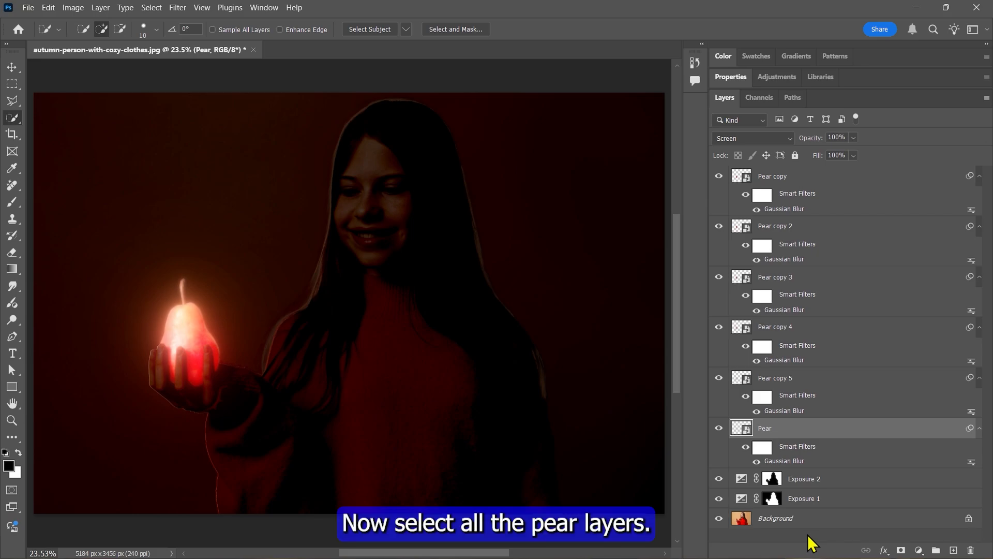
- Group all the Pear layers under the name Glowing Pear and set the group's blend mode to Screen
shift+click(798, 178)
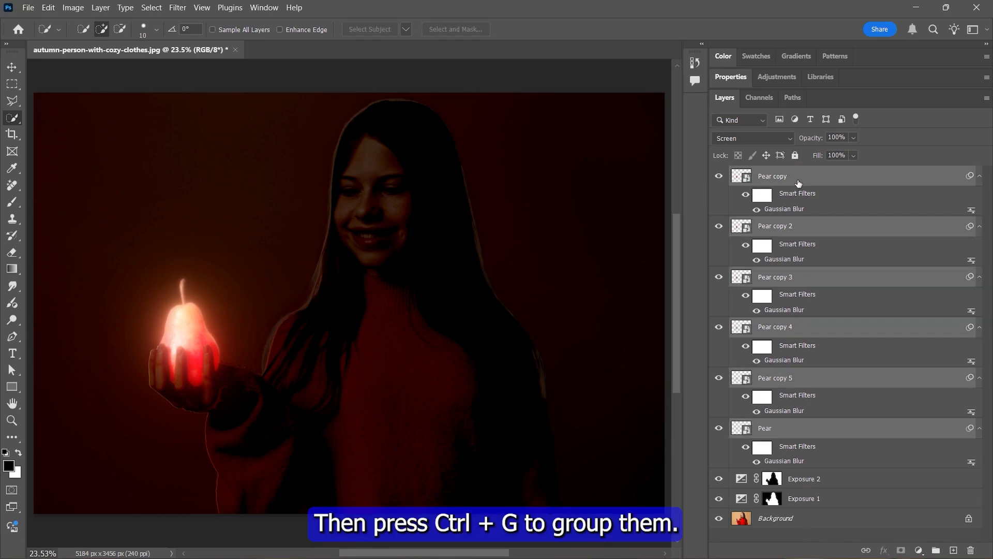
key(ctrl+g)
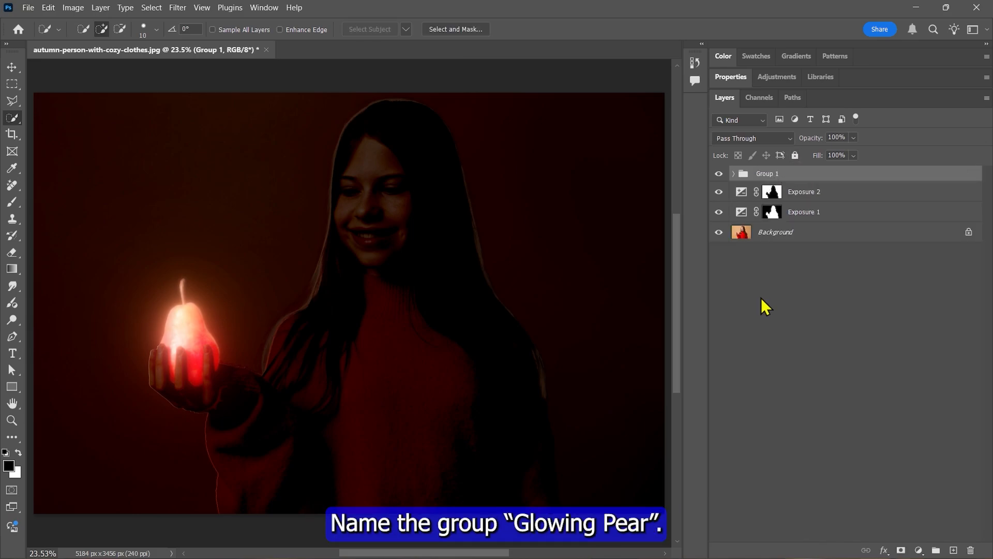
double_click(767, 173)
text(Glowing Pear)
key(Return)
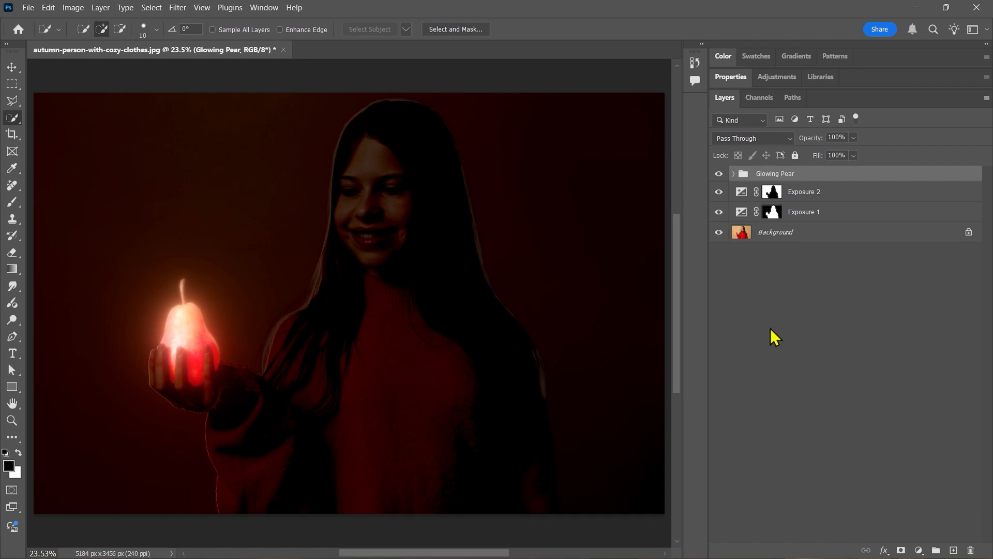
click(735, 138)
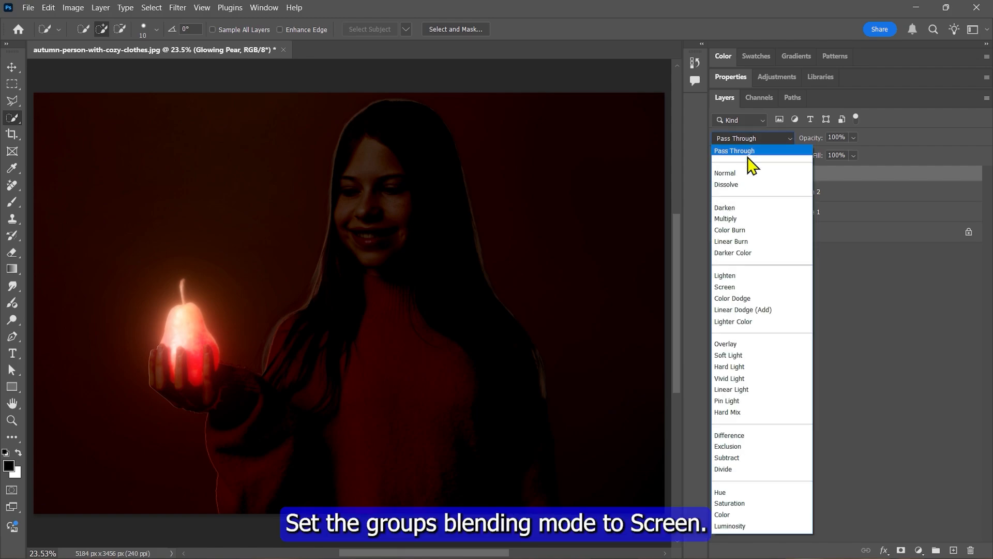
click(723, 287)
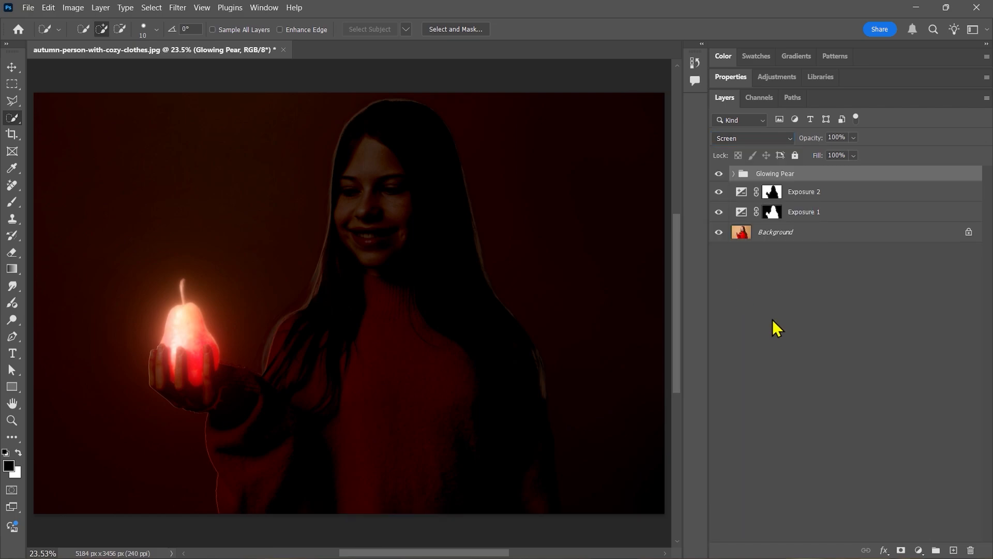
- Duplicate the Glowing Pear group and reduce the copy's opacity to 30%
key(ctrl+j)
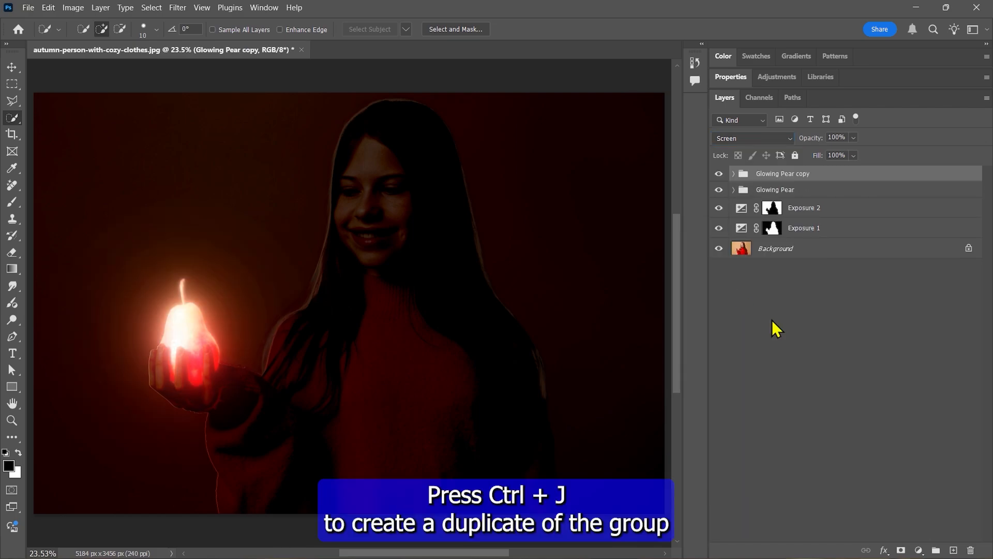
click(854, 137)
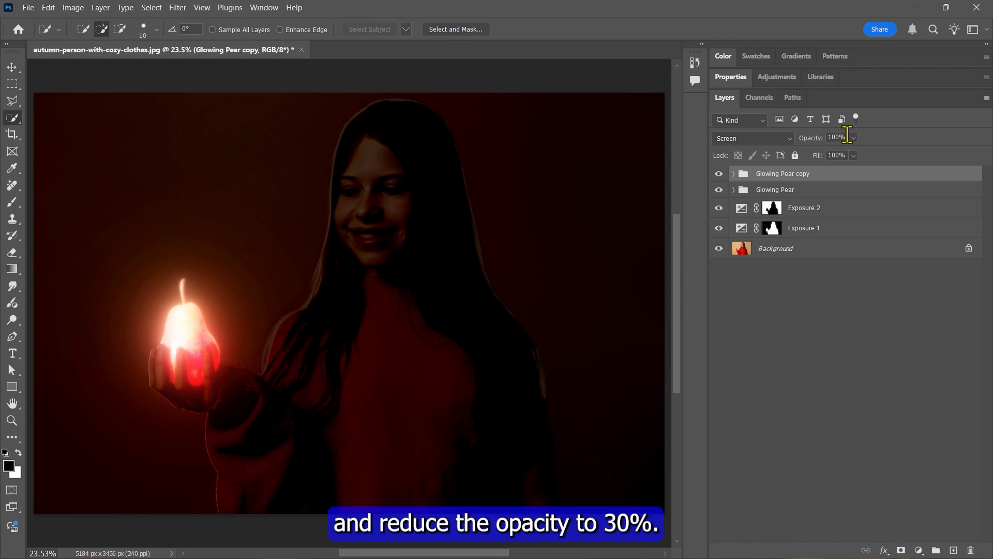
drag(836, 153, 827, 150)
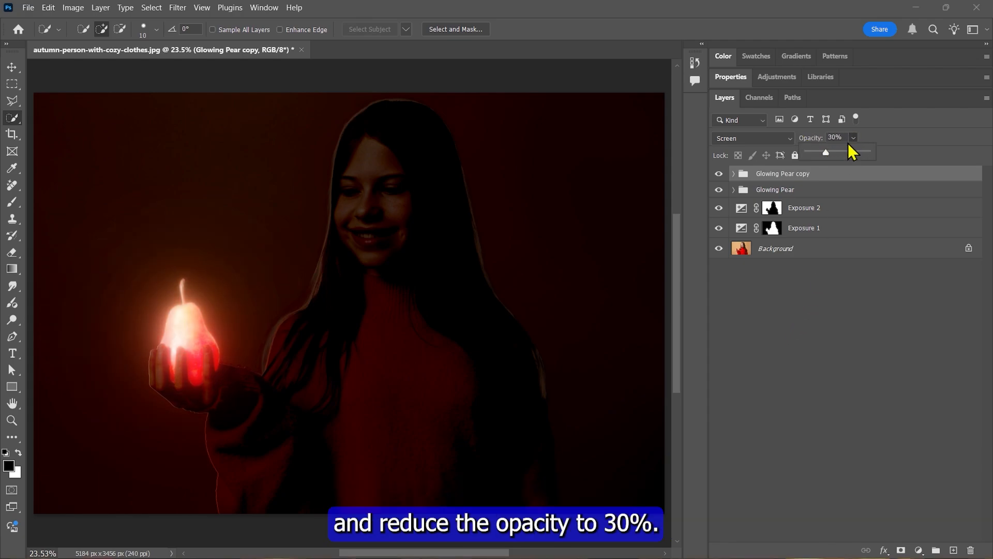
click(718, 173)
click(719, 173)
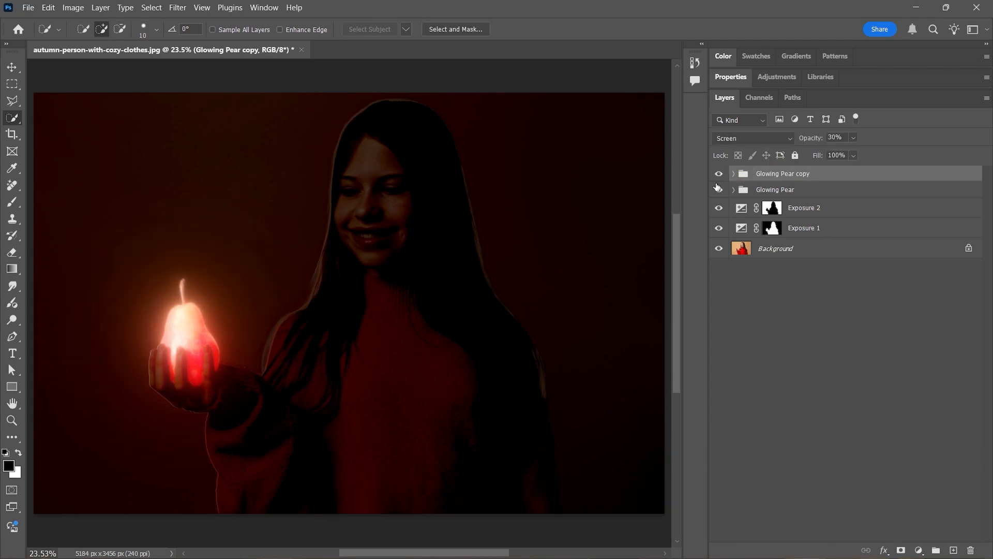
- Place Fire.jpg from the Fire Glow Effect folder in File Explorer onto the canvas, scaled to about 6.22% over the glowing pear
key(alt+Tab)
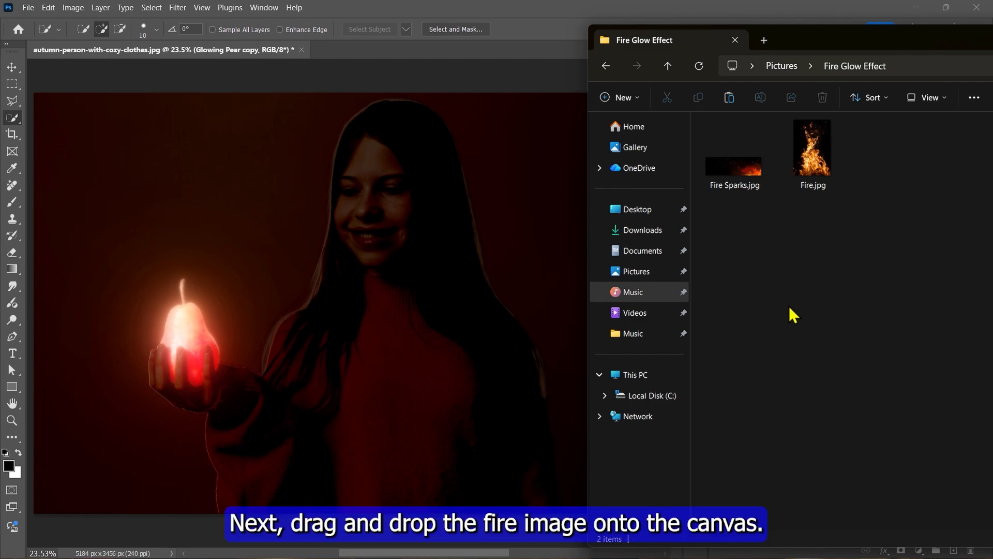
drag(812, 153, 406, 355)
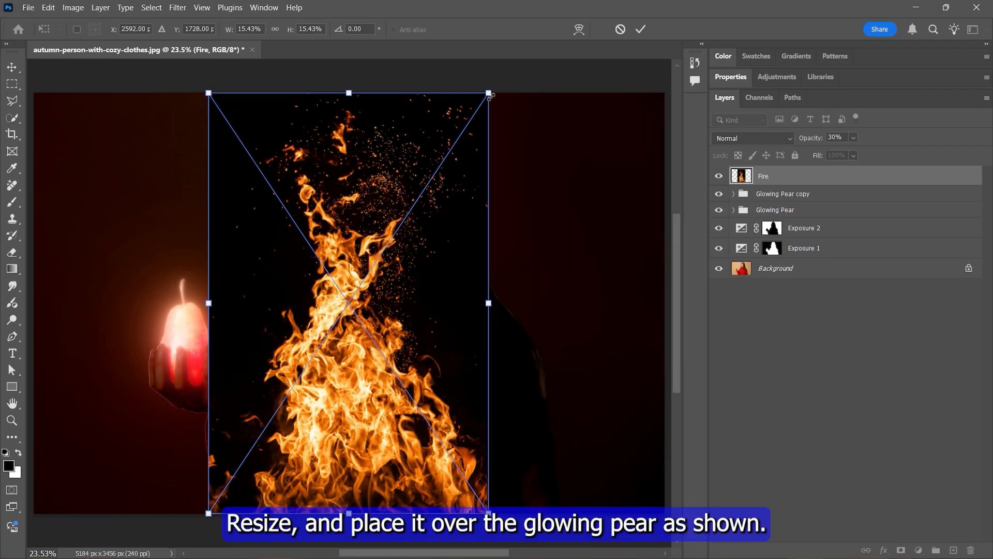
drag(490, 95, 405, 218)
drag(378, 296, 210, 303)
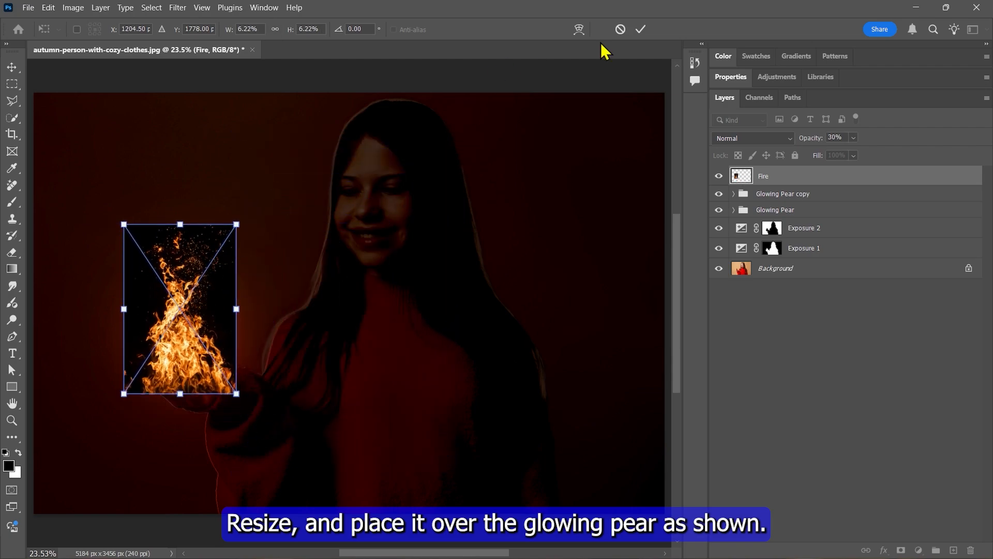
click(640, 29)
- Lower the Fire layer's opacity to 42% and adjust the flames' size and position to cover the pear
click(854, 138)
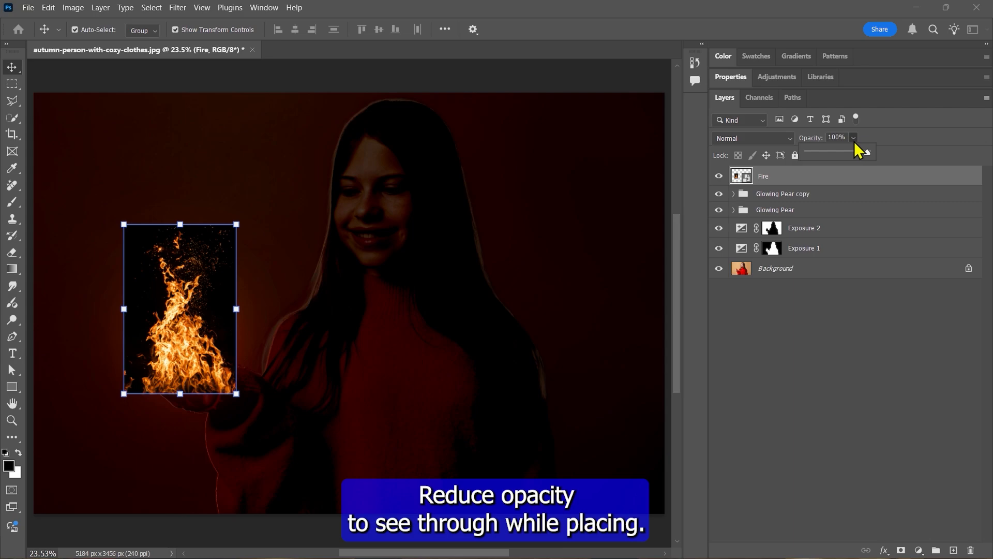
drag(859, 150, 834, 151)
drag(188, 358, 182, 355)
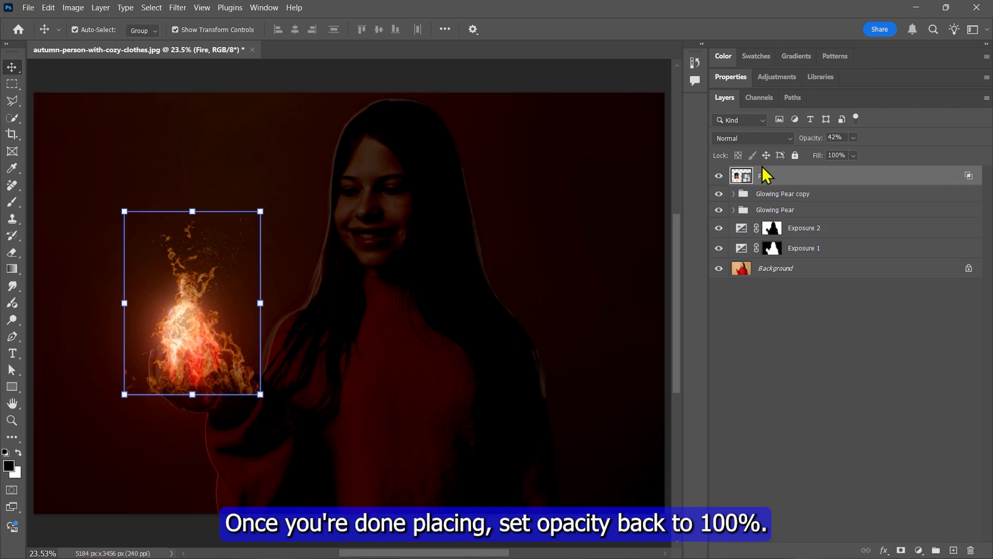
- Restore the Fire layer's opacity to 100% and set its blend mode to Linear Dodge (Add)
click(853, 137)
drag(863, 152, 885, 153)
click(856, 138)
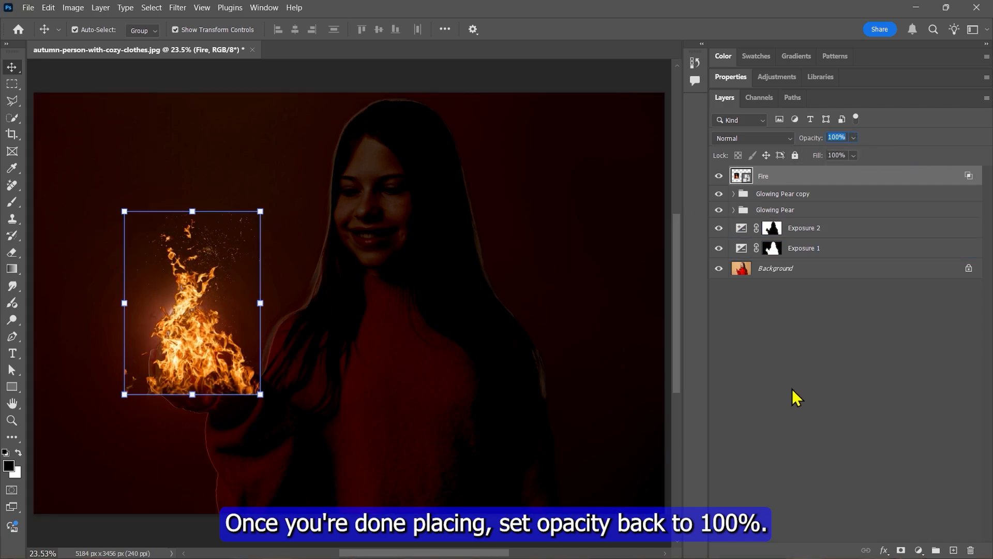
click(746, 139)
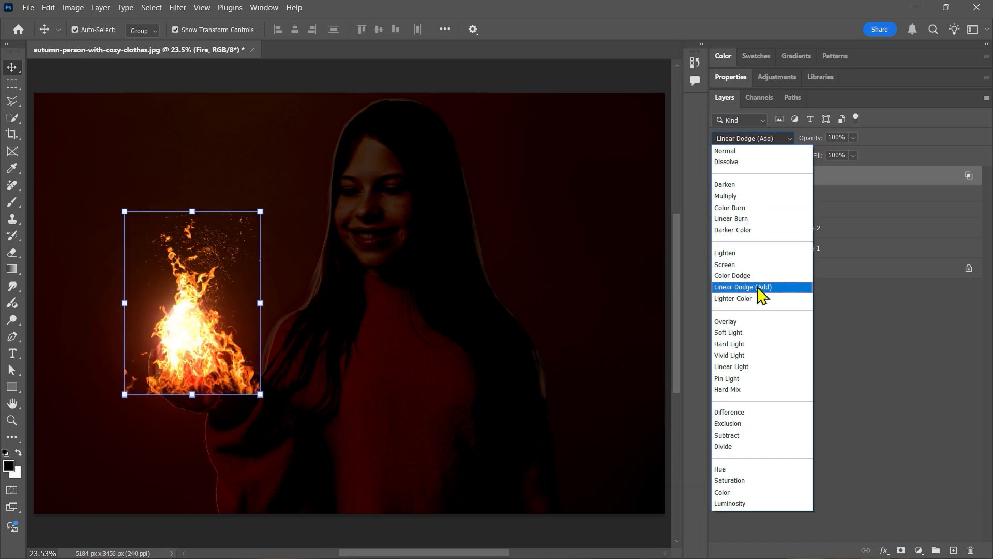
click(750, 287)
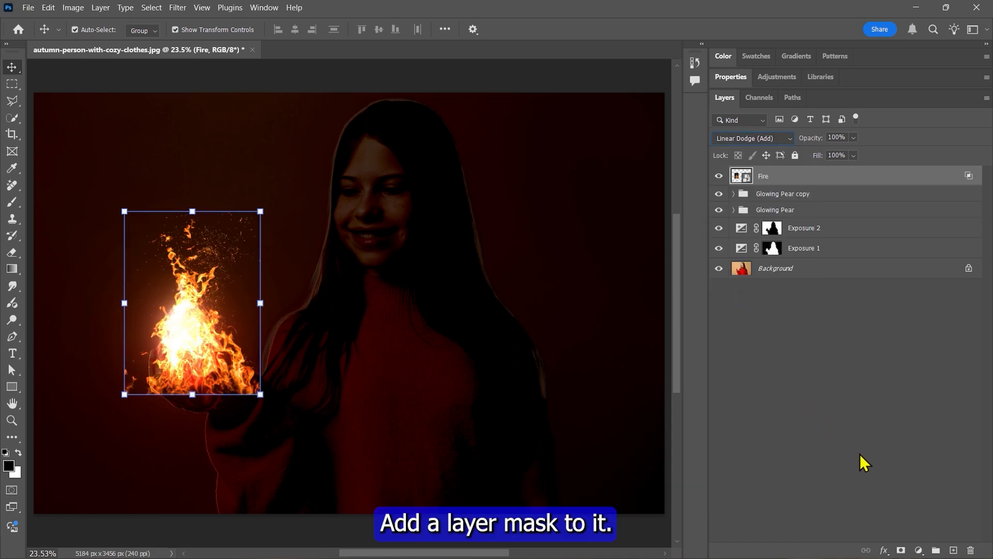
- Add a layer mask to the Fire layer and set up a Soft Round brush at 50% opacity
click(901, 550)
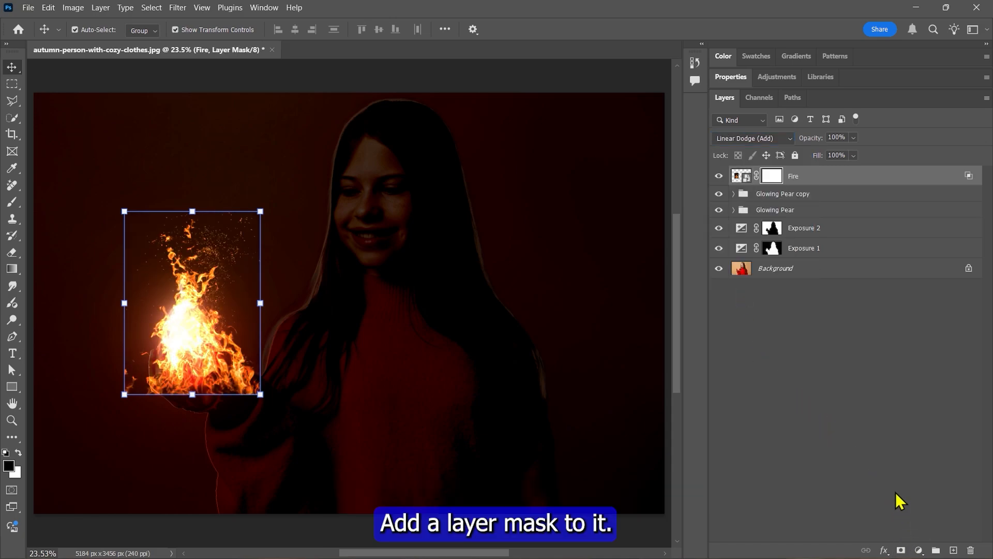
click(13, 203)
click(94, 30)
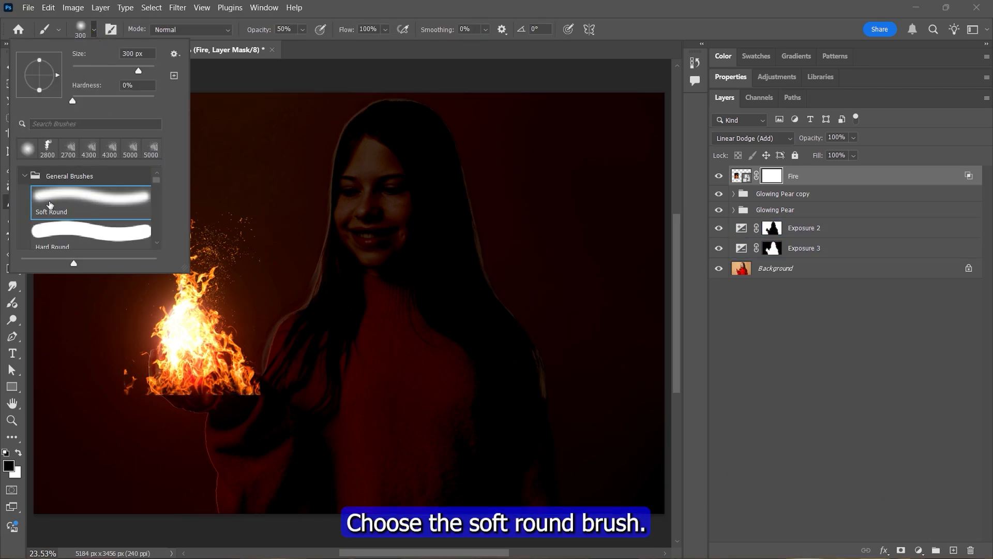
click(102, 198)
click(95, 34)
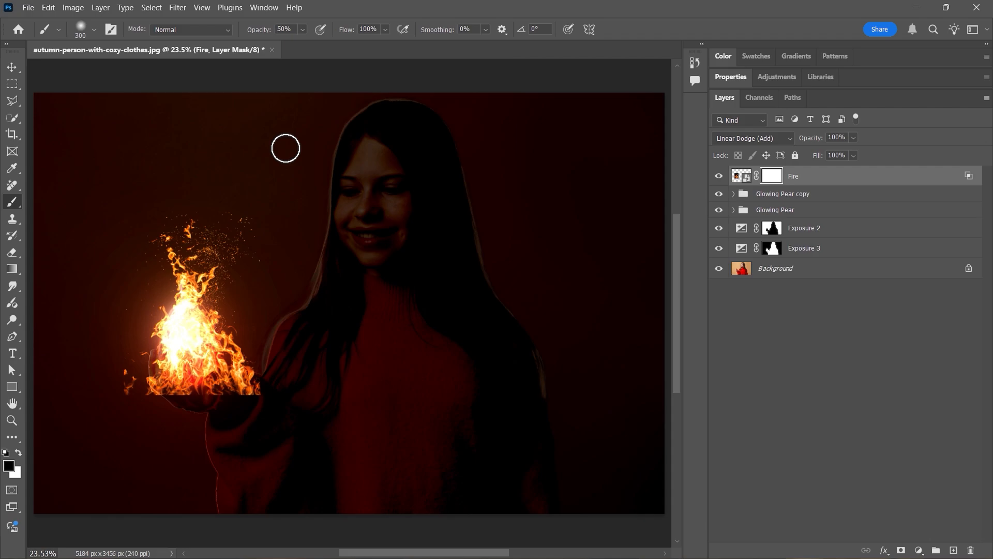
click(287, 29)
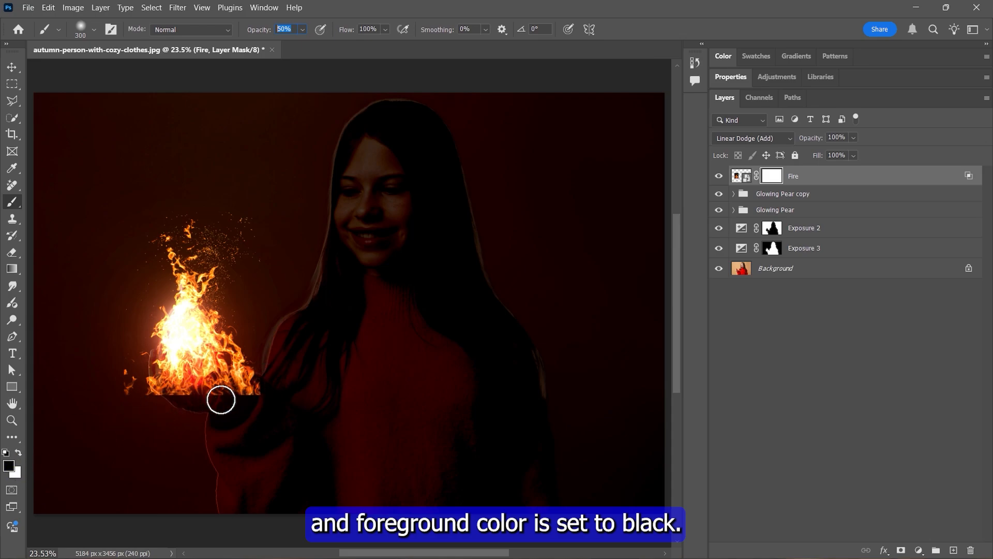
- Paint the Fire mask black around the hand to hide excess flames, reducing the brush to 175 px and restoring some flames in white
mouse_move(240, 394)
mouse_down()
mouse_move(257, 367)
mouse_move(243, 370)
mouse_move(250, 375)
mouse_move(251, 355)
mouse_up()
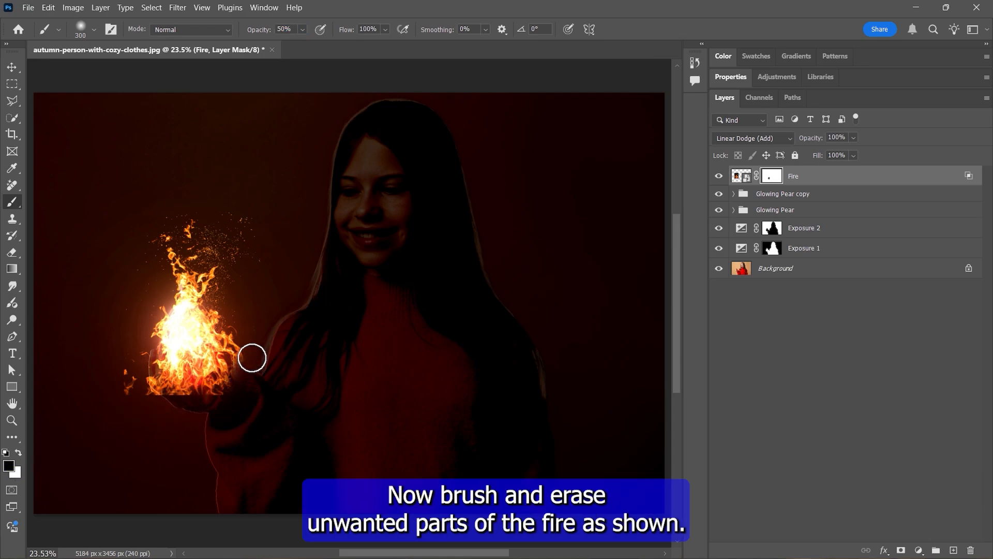
mouse_move(131, 384)
mouse_down()
mouse_move(123, 421)
mouse_move(127, 372)
mouse_move(128, 412)
mouse_move(199, 392)
mouse_move(241, 344)
mouse_move(251, 364)
mouse_move(185, 393)
mouse_move(242, 397)
mouse_up()
key(bracketleft)
key(bracketleft)
key(bracketleft)
key(x)
mouse_move(201, 380)
mouse_down()
mouse_move(242, 397)
mouse_move(169, 352)
mouse_move(226, 359)
mouse_move(227, 336)
mouse_up()
key(x)
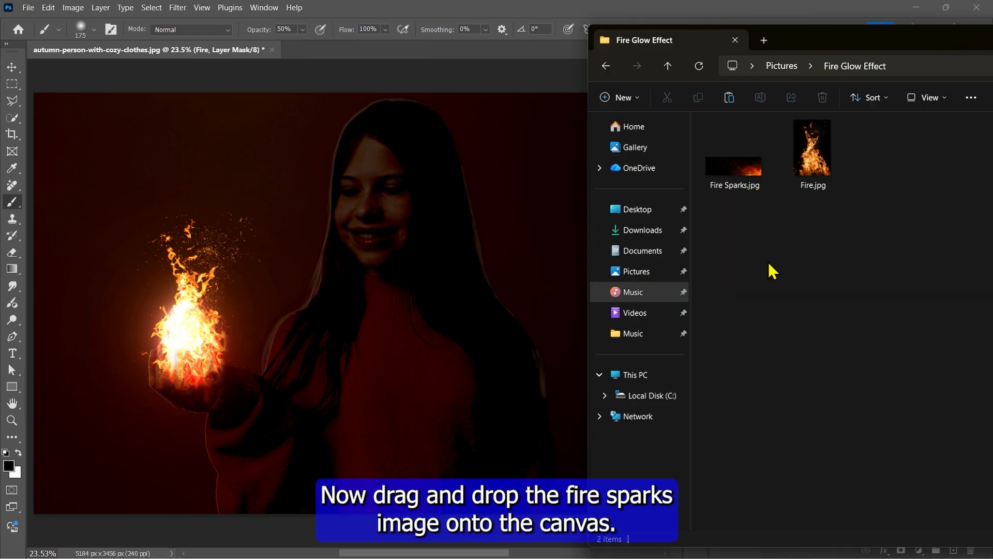
- Place Fire Sparks.jpg from the Fire Glow Effect folder in File Explorer onto the canvas, scaled to 9.90% and rotated 90°
click(727, 157)
drag(728, 154, 273, 250)
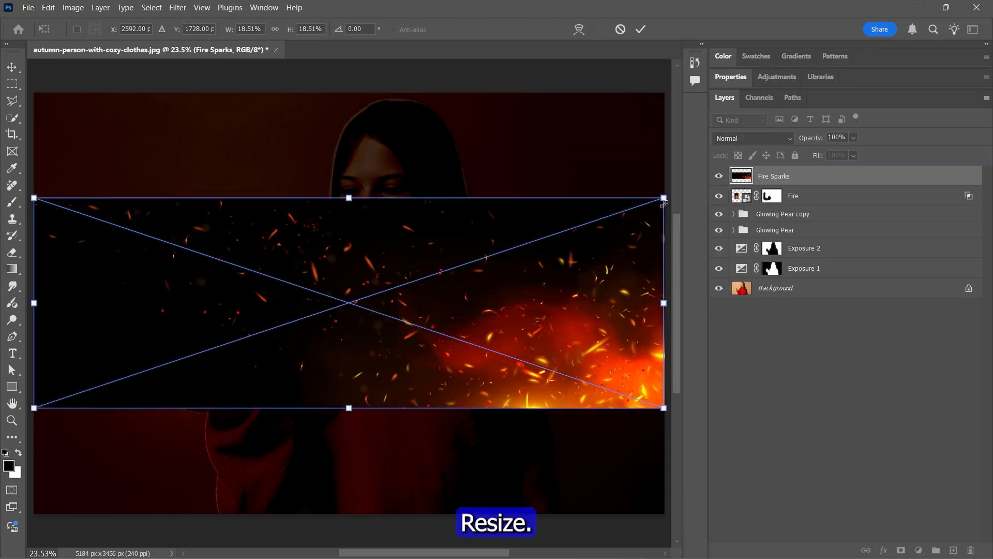
drag(664, 197, 548, 236)
drag(338, 224, 451, 287)
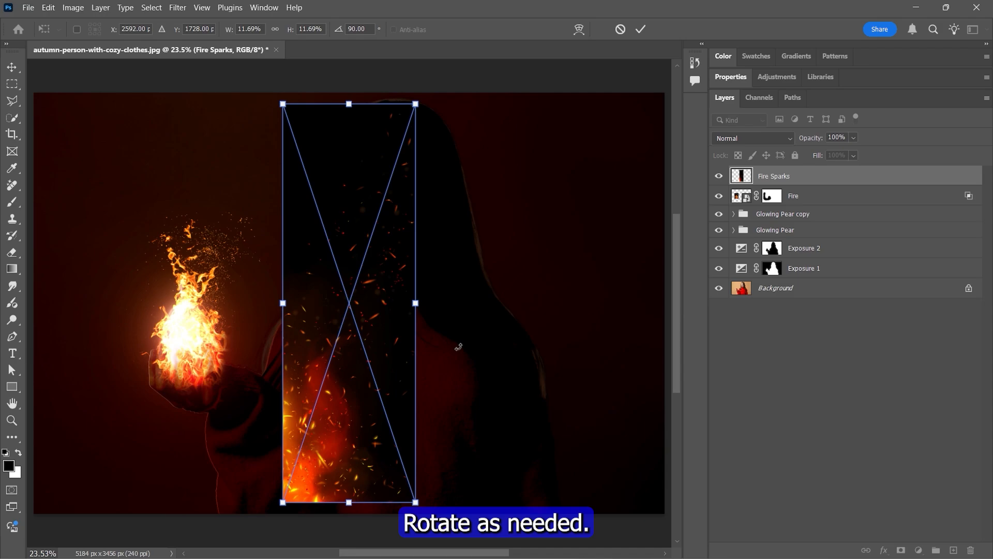
drag(416, 506, 405, 475)
- Lower the Fire Sparks layer's opacity to 40%, then move and enlarge it over the burning pear
click(854, 137)
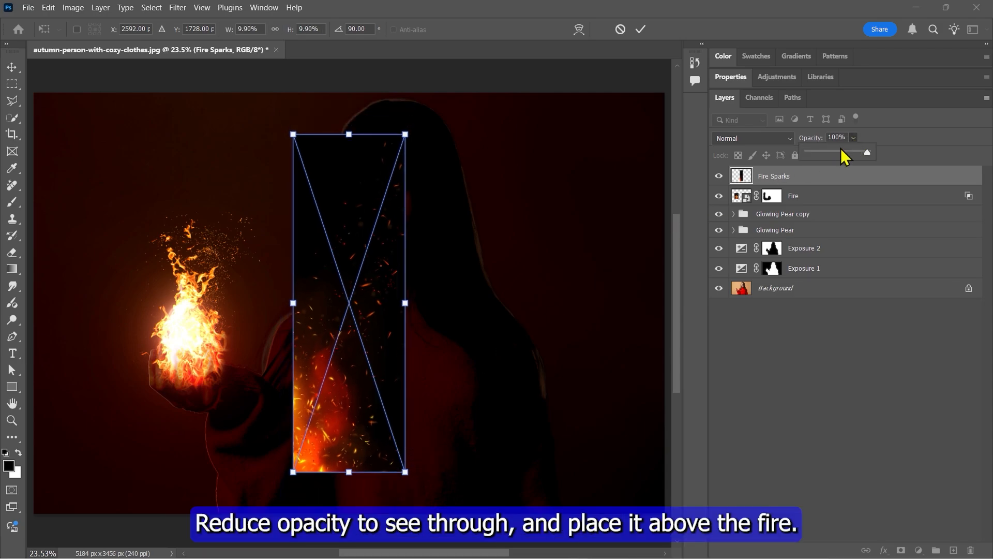
drag(840, 150, 833, 154)
drag(299, 365, 144, 315)
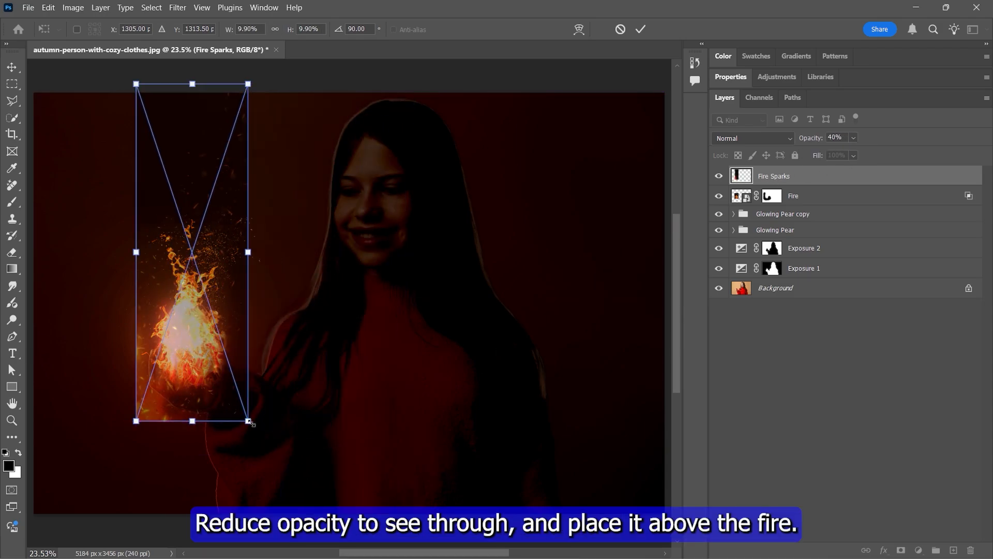
drag(249, 417, 260, 399)
drag(193, 244, 185, 252)
drag(195, 399, 195, 386)
key(Return)
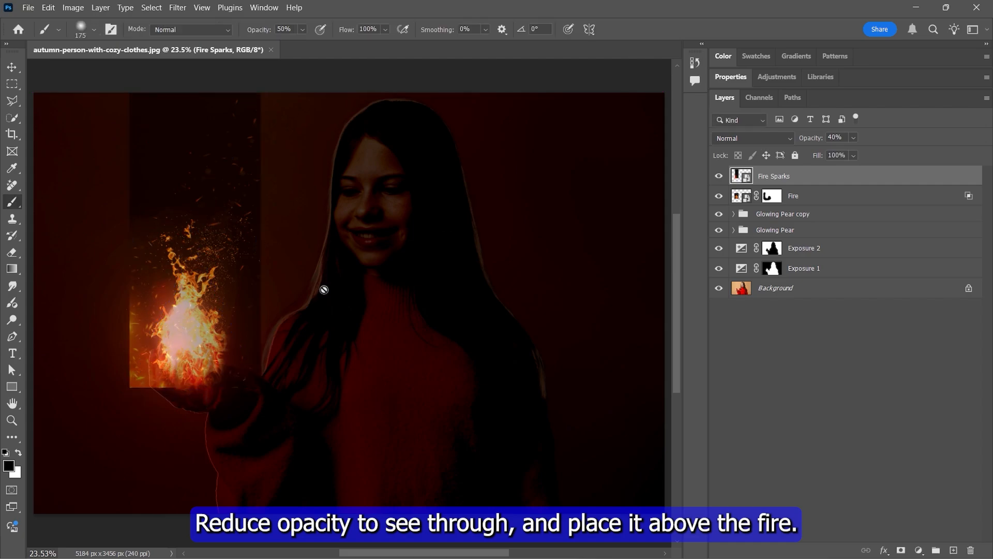
- Transform the Fire Sparks layer to 11.03% scale and an 86.37° angle, shifting it so the sparks rise from the flames
key(ctrl+t)
drag(260, 387, 267, 404)
drag(194, 441, 221, 441)
drag(288, 393, 299, 408)
drag(264, 391, 262, 351)
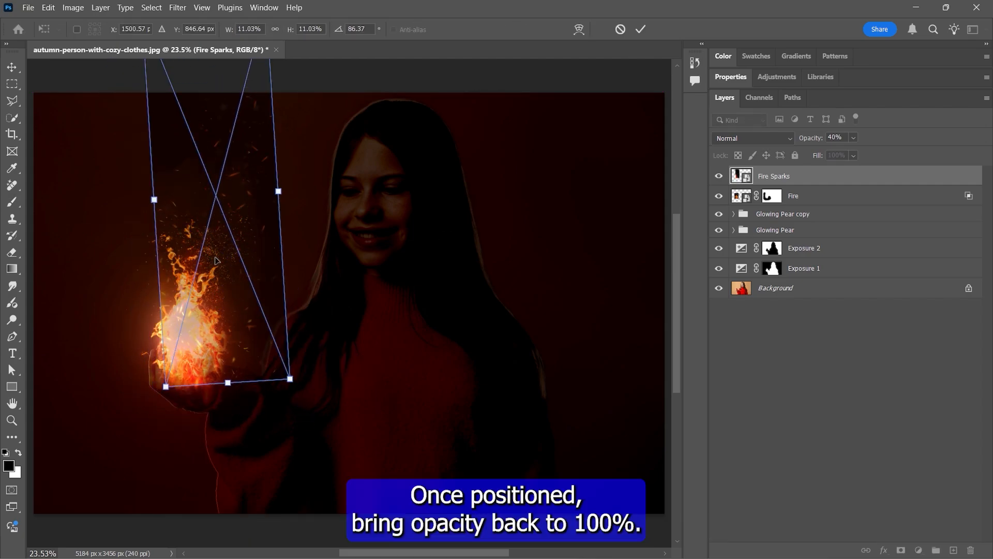
- Restore the Fire Sparks layer's opacity to 100%, commit the transform and set its blend mode to Lighten
click(853, 137)
drag(869, 160, 919, 160)
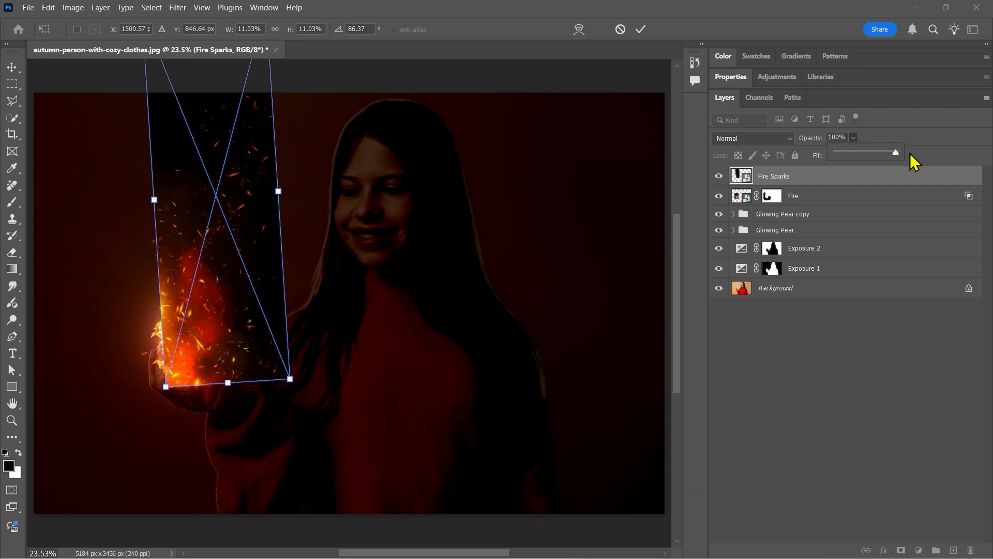
click(186, 307)
key(Return)
key(b)
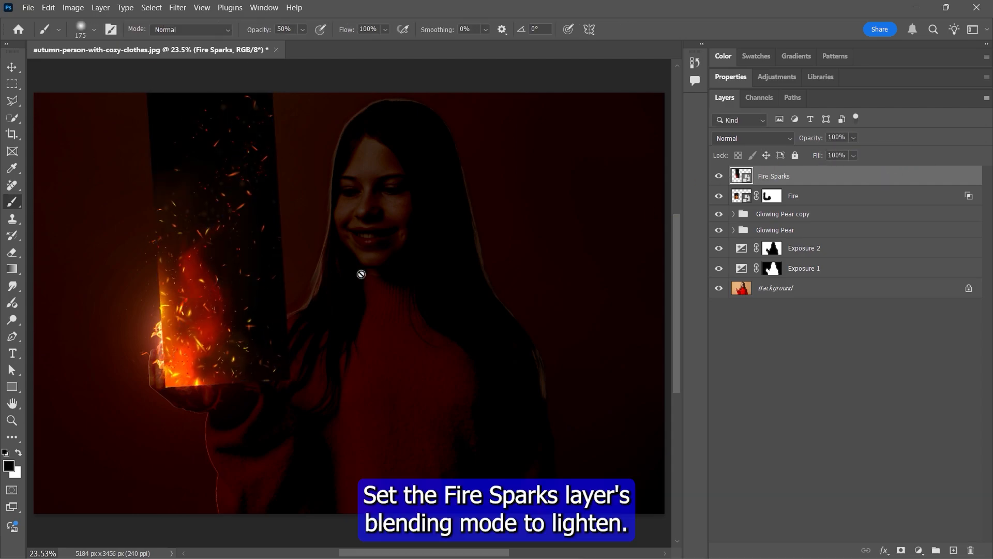
click(744, 138)
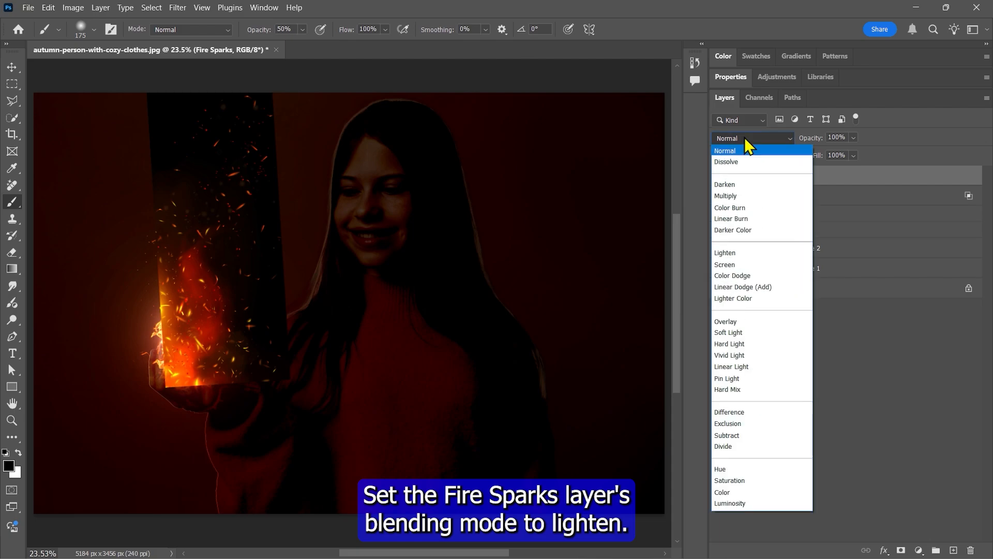
click(734, 253)
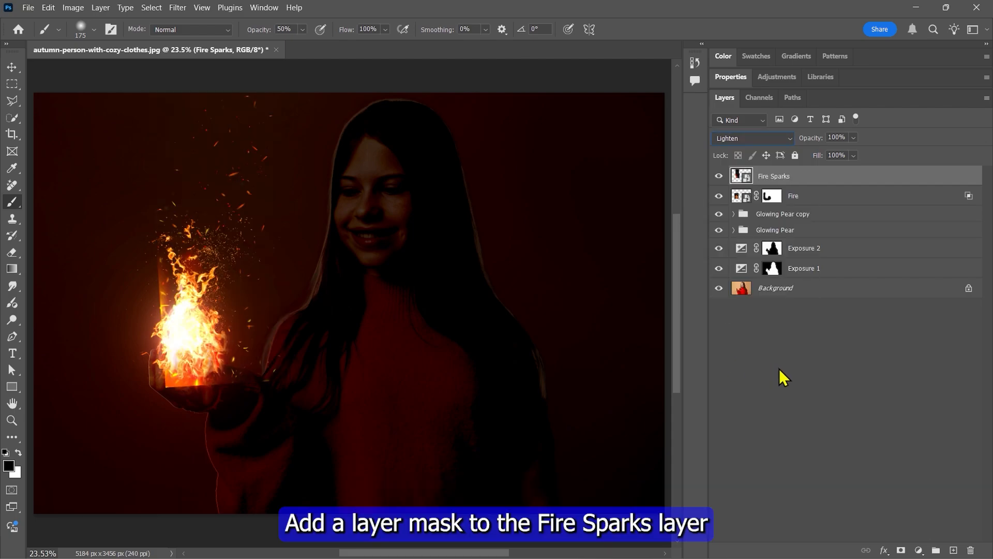
- Add a layer mask to Fire Sparks and paint black at 50% opacity to hide the image's hard edges around the fire
click(901, 549)
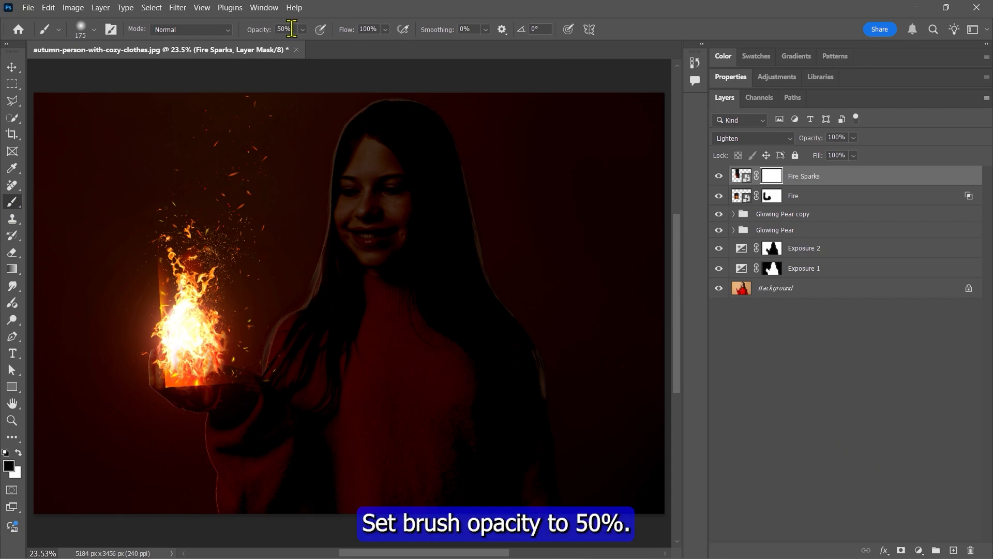
key(Return)
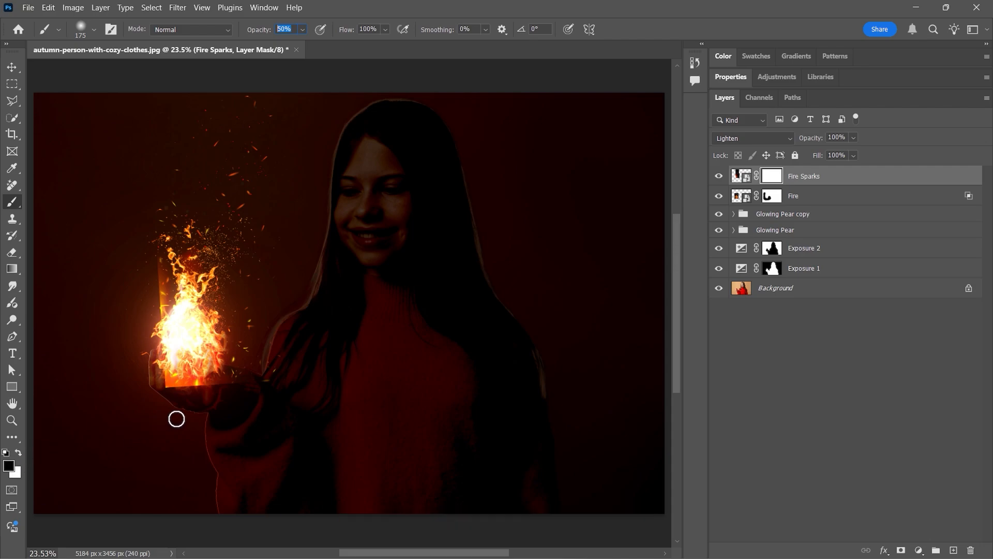
mouse_move(148, 383)
mouse_down()
mouse_move(186, 390)
mouse_move(163, 385)
mouse_move(198, 376)
mouse_up()
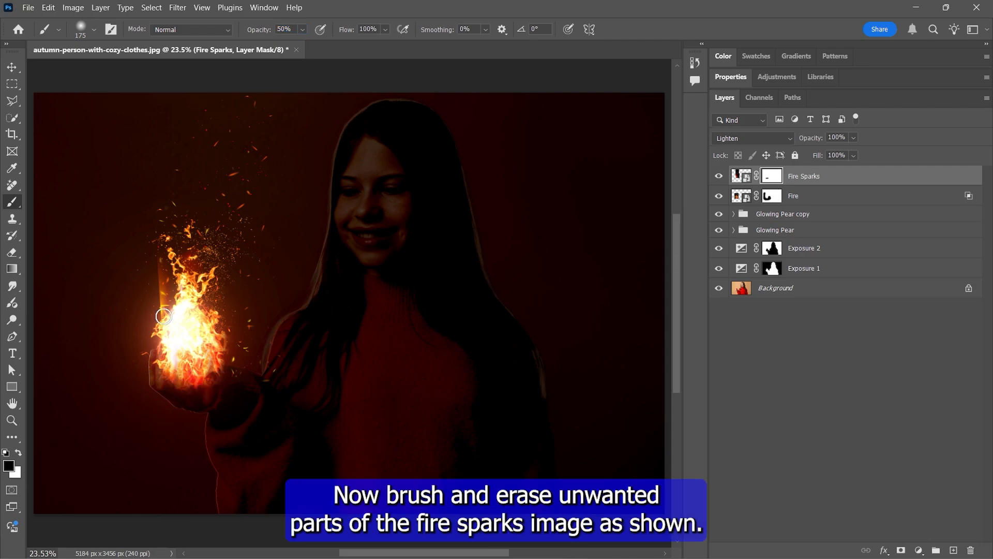
key(bracketright)
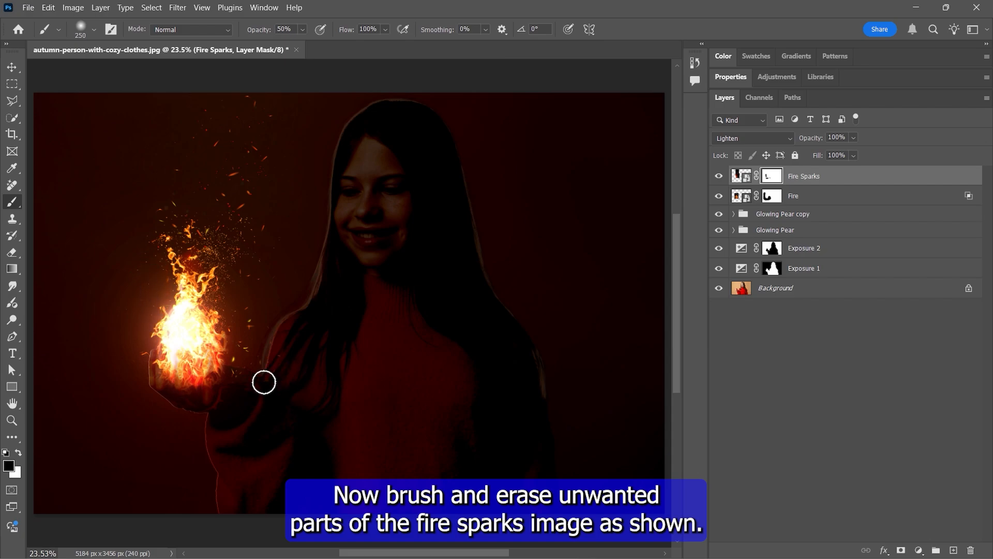
key(bracketright)
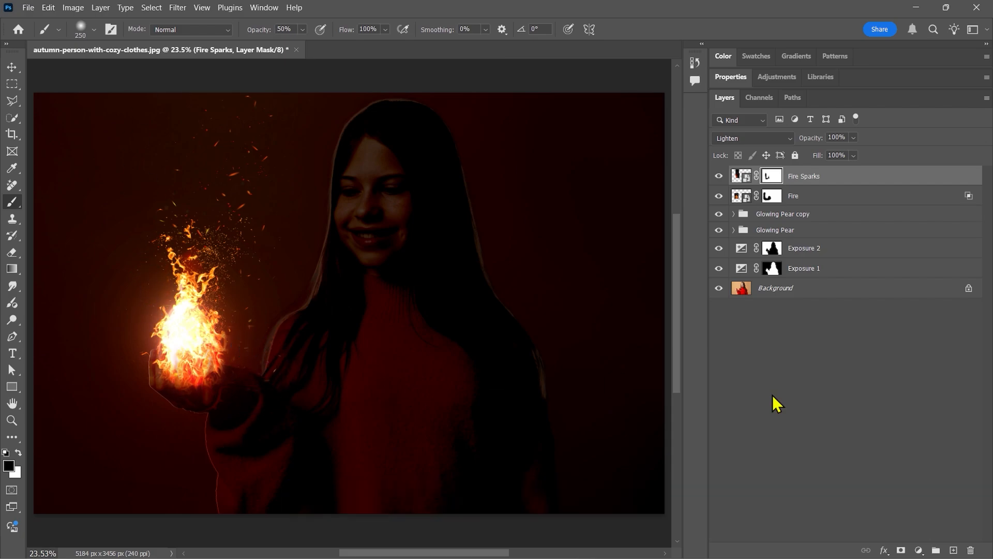
- Paint black on the Exposure 1 mask at 20% brush opacity to brighten the hand and the sleeve beside the fire
click(772, 268)
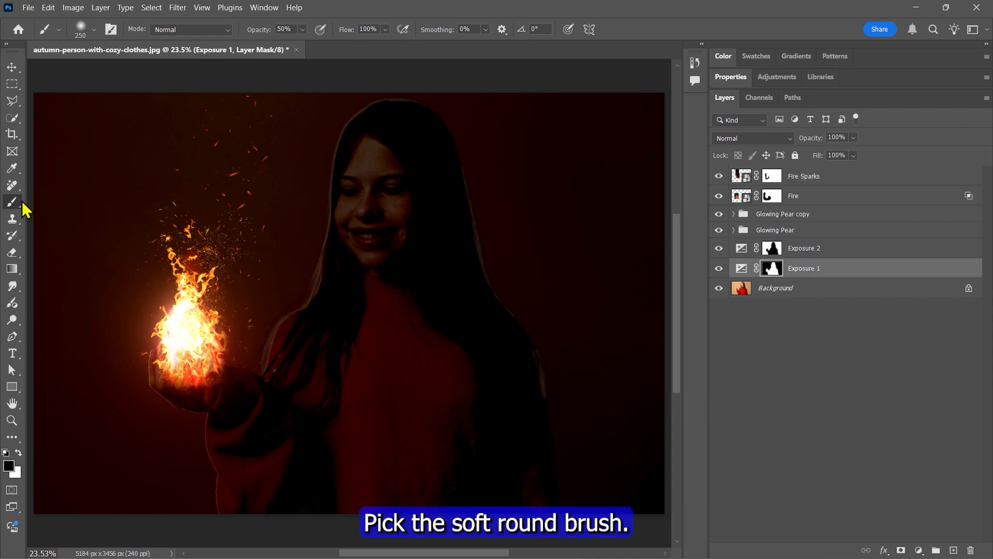
click(302, 30)
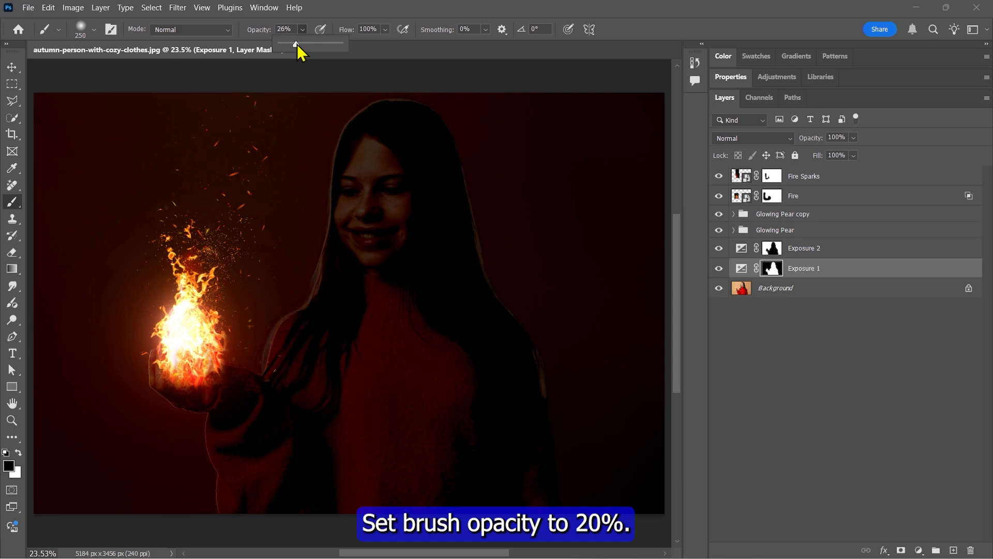
drag(293, 45, 293, 44)
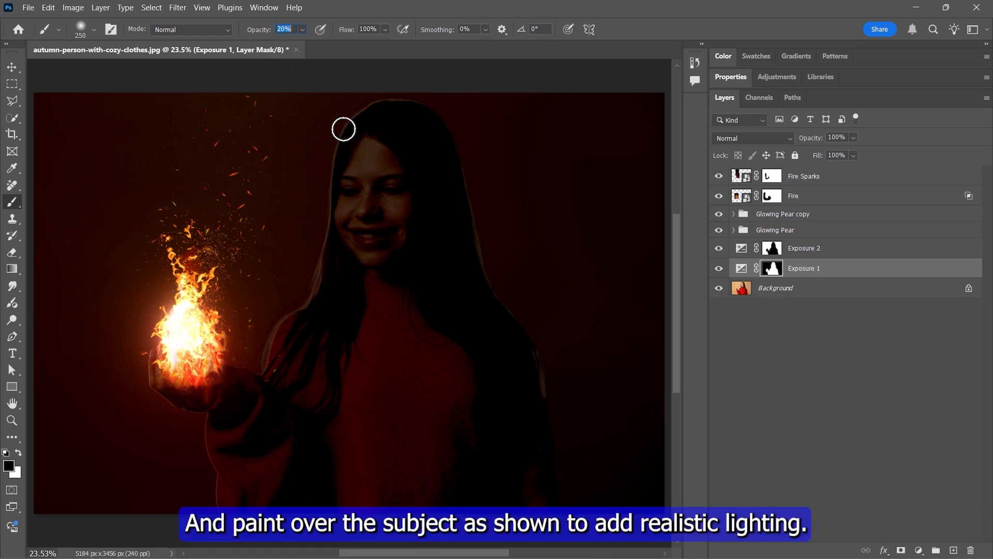
mouse_move(160, 381)
mouse_down()
mouse_move(172, 403)
mouse_move(154, 355)
mouse_move(167, 385)
mouse_move(155, 371)
mouse_move(202, 395)
mouse_move(209, 388)
mouse_move(165, 339)
mouse_move(203, 368)
mouse_move(168, 396)
mouse_move(217, 497)
mouse_move(233, 508)
mouse_move(229, 423)
mouse_move(262, 406)
mouse_move(251, 433)
mouse_move(224, 289)
mouse_move(279, 399)
mouse_move(297, 314)
mouse_move(192, 407)
mouse_move(222, 410)
mouse_up()
key(x)
key(x)
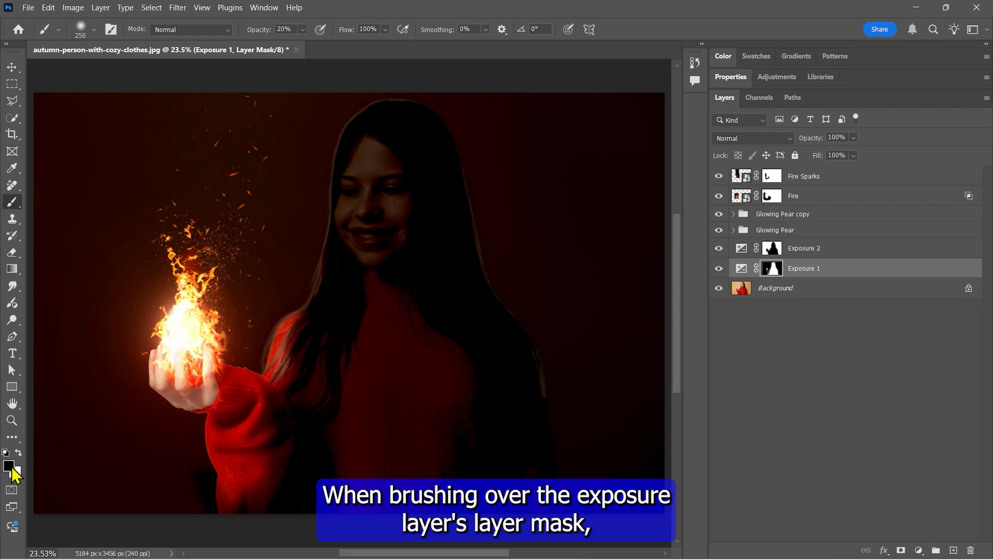
- Alternate white and black painting on the Exposure 1 mask to light the face, hair and sweater, setting the brush to 10% opacity and 500 px
key(x)
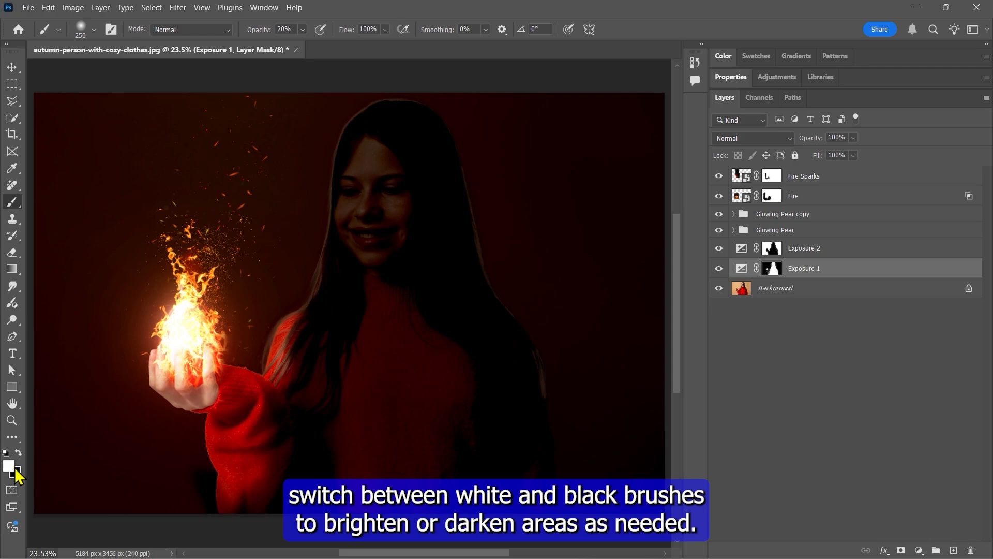
mouse_move(229, 485)
mouse_down()
mouse_move(303, 323)
mouse_move(265, 376)
mouse_move(319, 244)
mouse_move(335, 146)
mouse_move(357, 203)
mouse_move(343, 240)
mouse_move(371, 138)
mouse_move(343, 279)
mouse_move(338, 267)
mouse_move(432, 364)
mouse_up()
key(x)
key(x)
key(1)
key(x)
key(bracketright)
key(bracketright)
key(bracketright)
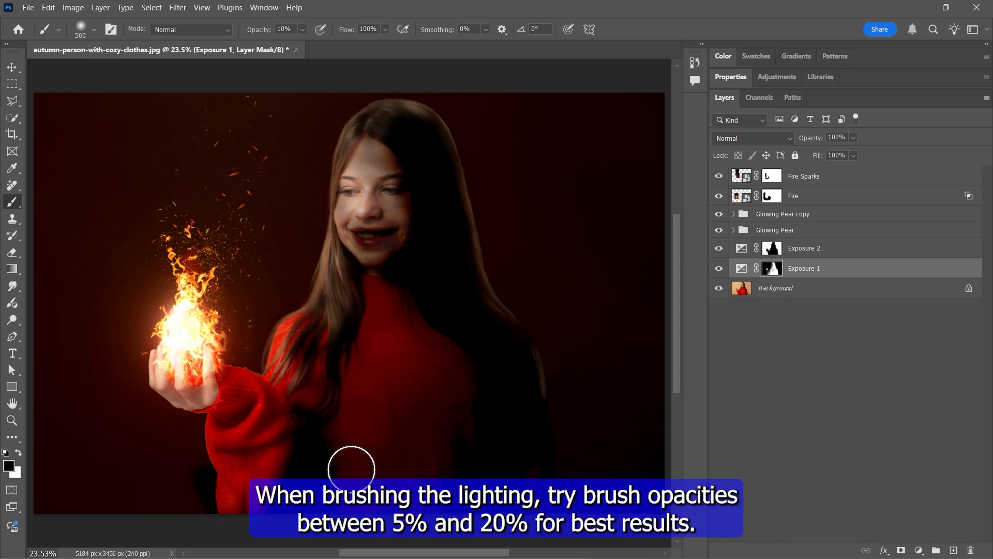
- Refine the lighting over the hair, face and sweater with soft mask strokes, using brush opacities of 6% and 10%
click(294, 30)
text(6)
key(Return)
text(10)
key(Return)
mouse_move(430, 321)
mouse_down()
mouse_move(283, 350)
mouse_move(558, 370)
mouse_move(482, 201)
mouse_move(297, 391)
mouse_move(230, 372)
mouse_move(197, 264)
mouse_move(186, 316)
mouse_move(409, 220)
mouse_move(371, 393)
mouse_move(284, 425)
mouse_move(549, 378)
mouse_move(313, 242)
mouse_up()
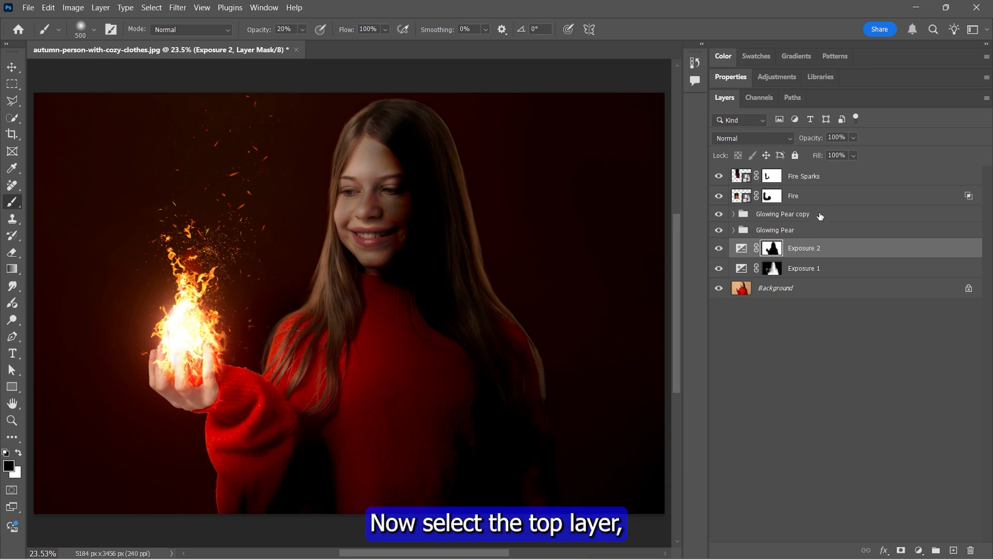
- Create a merged copy of all visible layers above Fire Sparks and convert it to a smart object
click(851, 185)
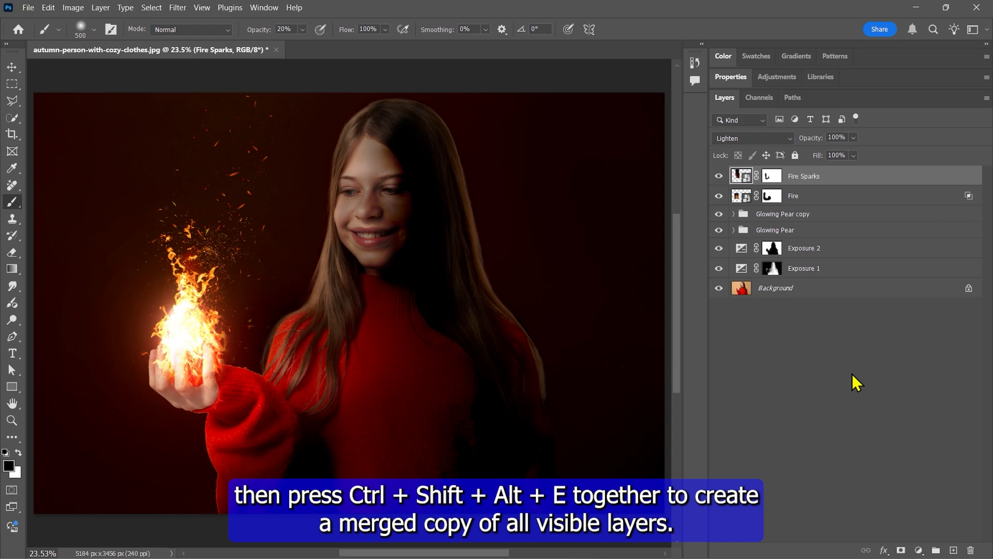
key(ctrl+shift+alt+e)
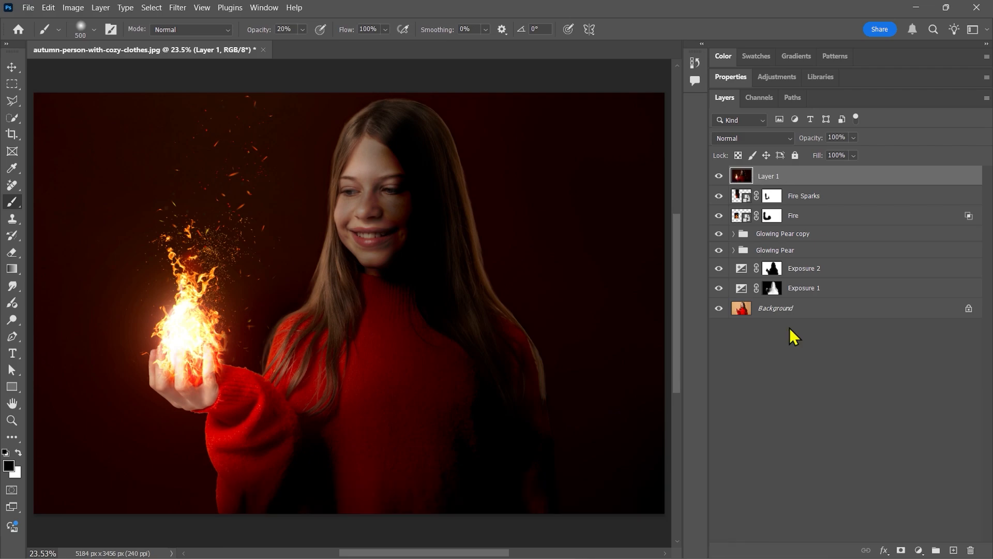
right_click(786, 178)
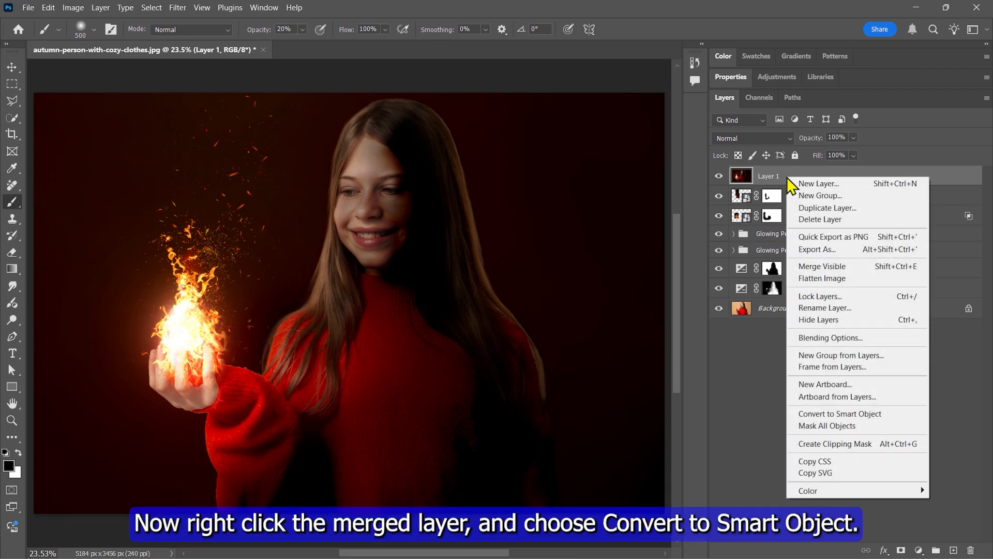
click(827, 417)
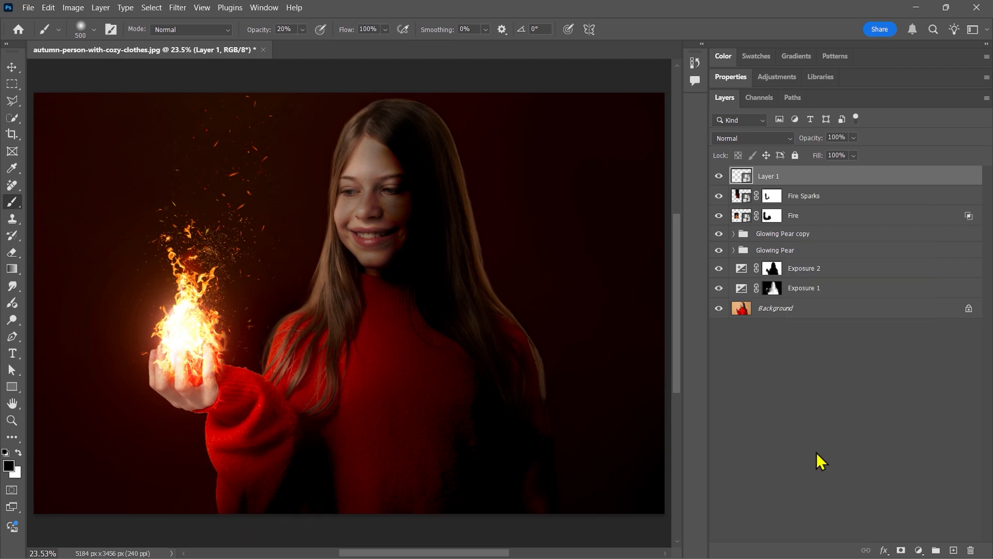
- Start a Camera Raw Filter on the merged Layer 1 and set Contrast to +50, Shadows to -30 and Blacks to -20
click(179, 7)
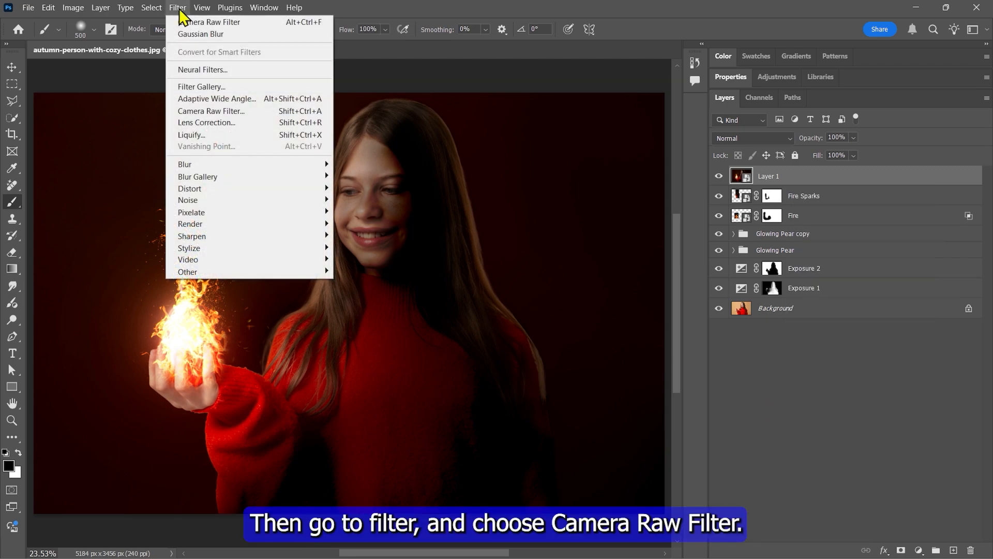
click(223, 111)
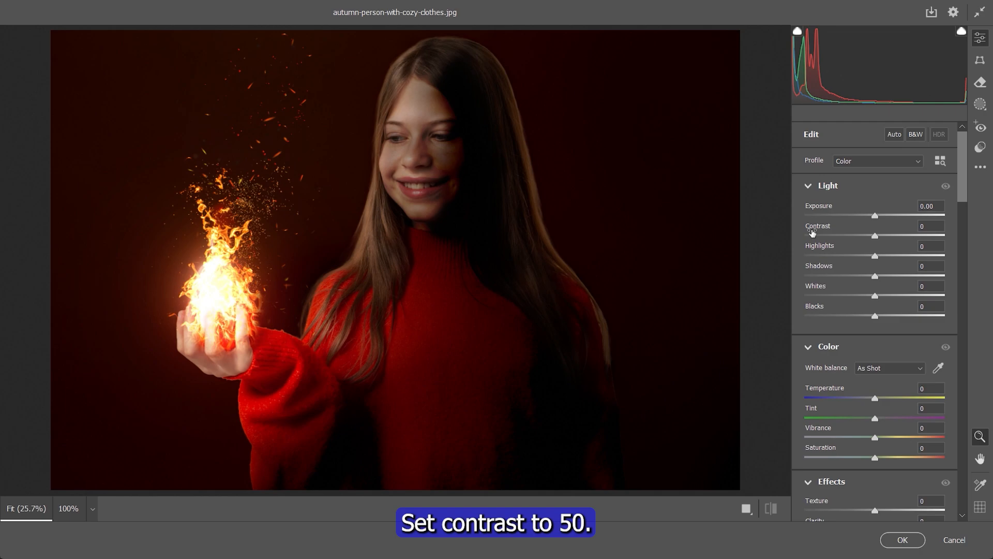
drag(876, 237, 911, 237)
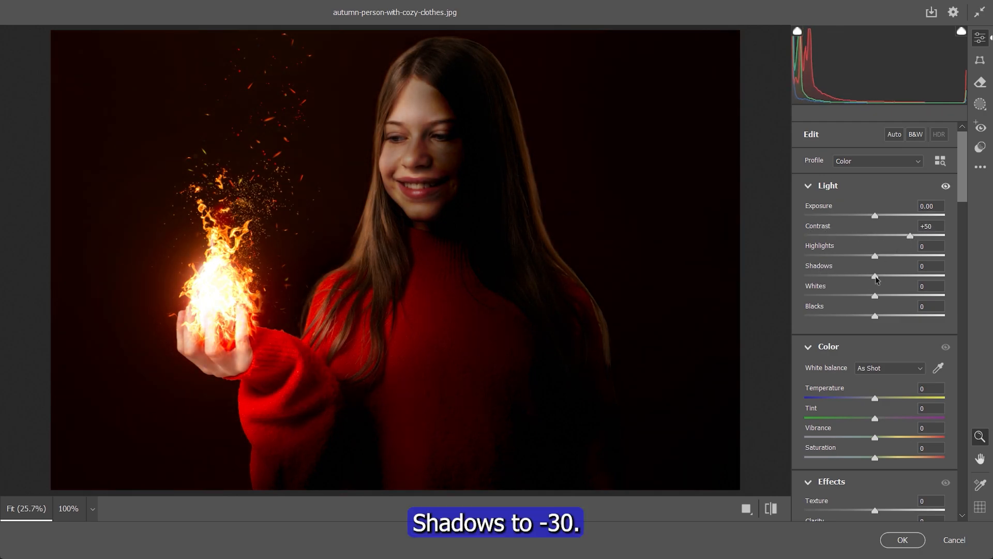
drag(876, 278, 856, 280)
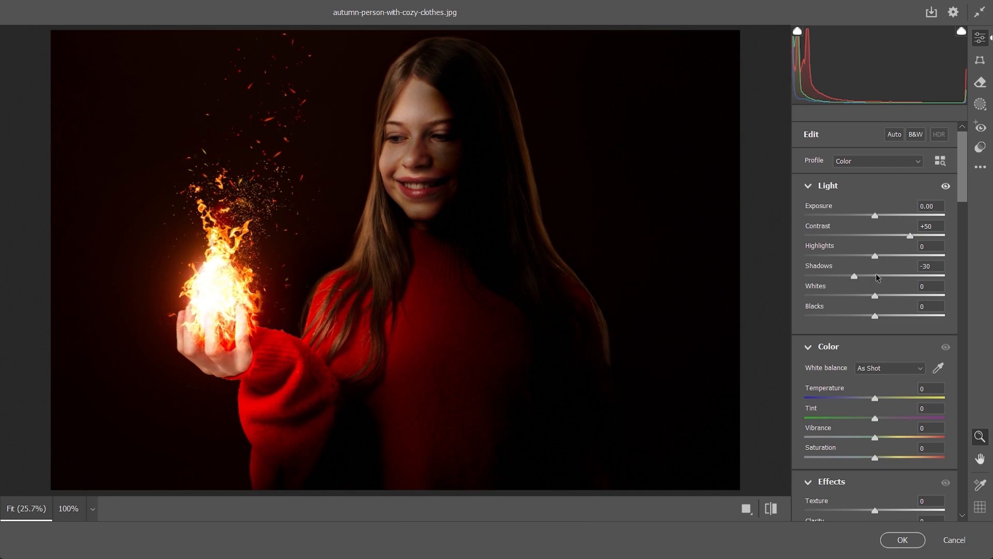
drag(875, 316, 861, 316)
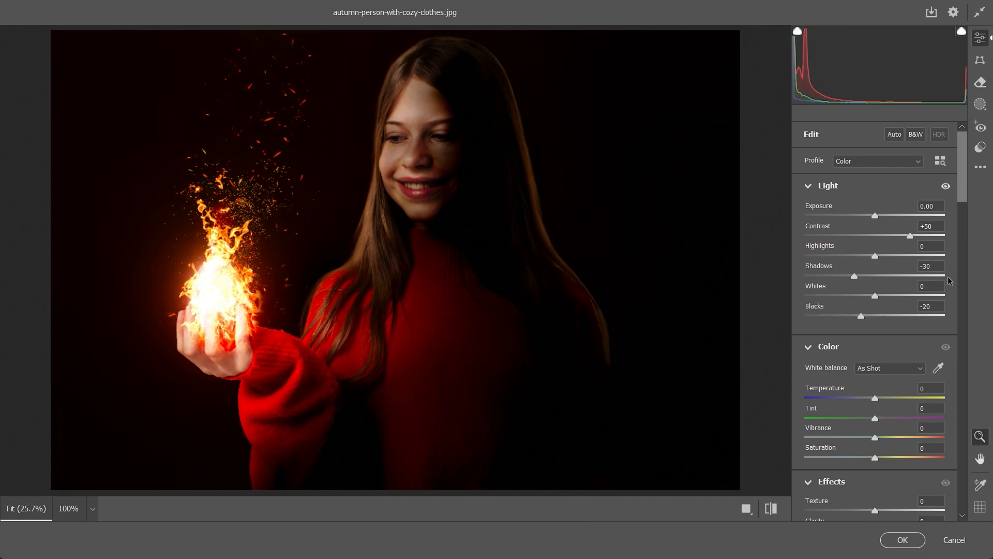
- Warm and sharpen the look with Temperature +15, Vibrance +15, Texture +50 and Dehaze +40
scroll(949, 281, down, 1)
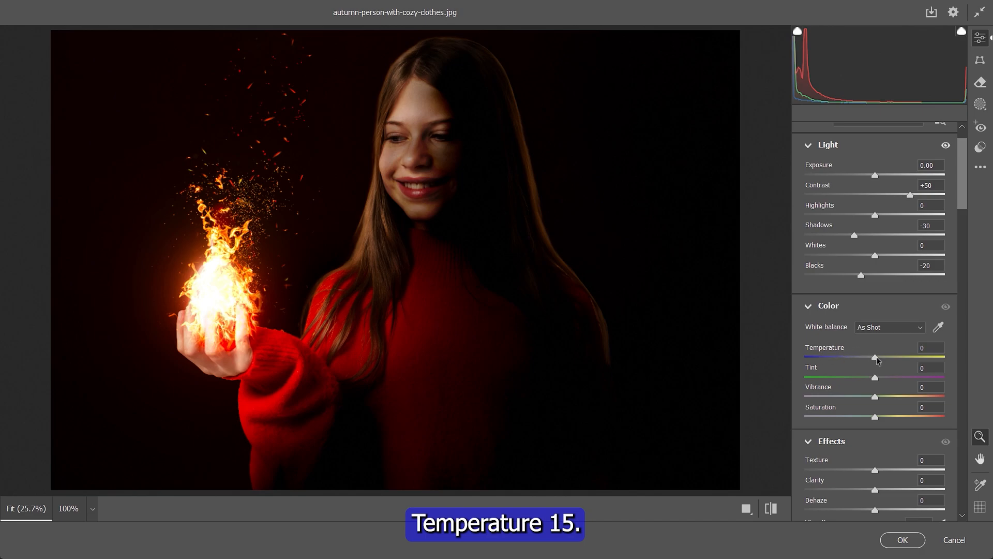
drag(876, 356, 887, 356)
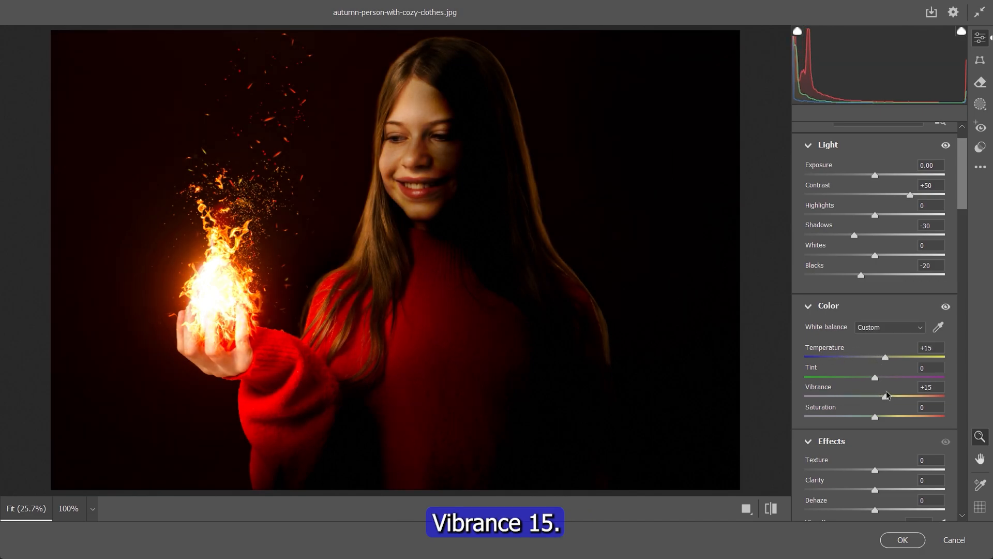
scroll(927, 356, down, 3)
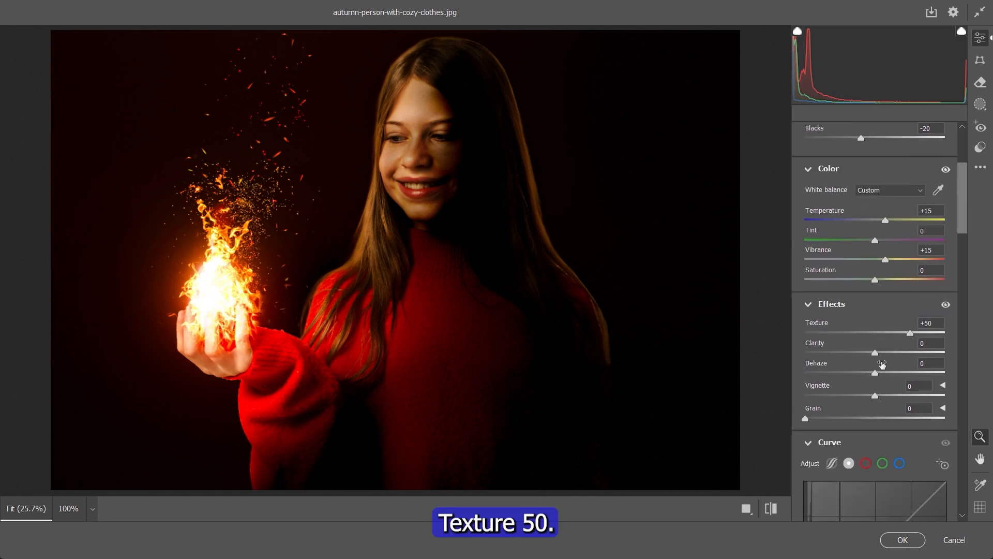
drag(874, 372, 889, 376)
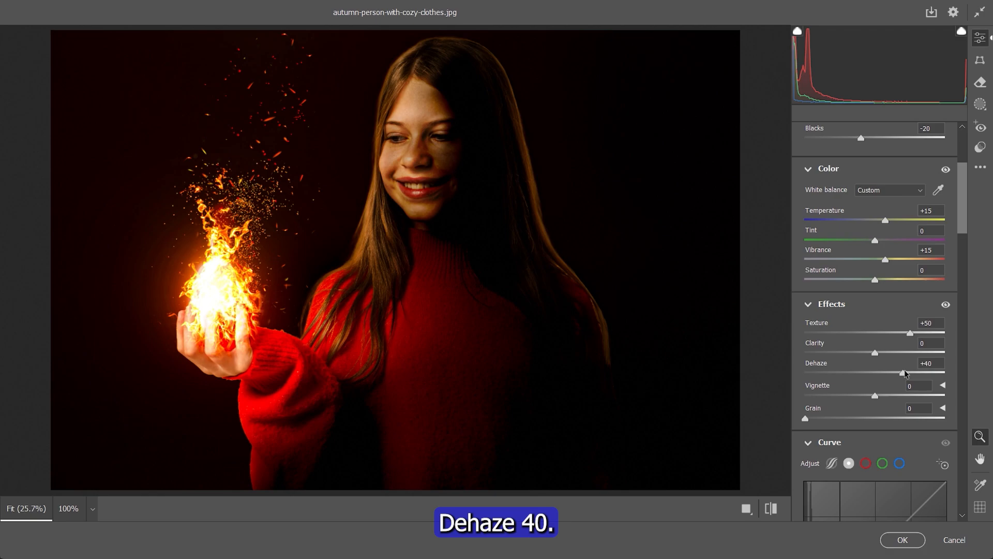
- Set the Optics Vignette to -100 and apply the Camera Raw adjustments to the layer
scroll(906, 374, down, 10)
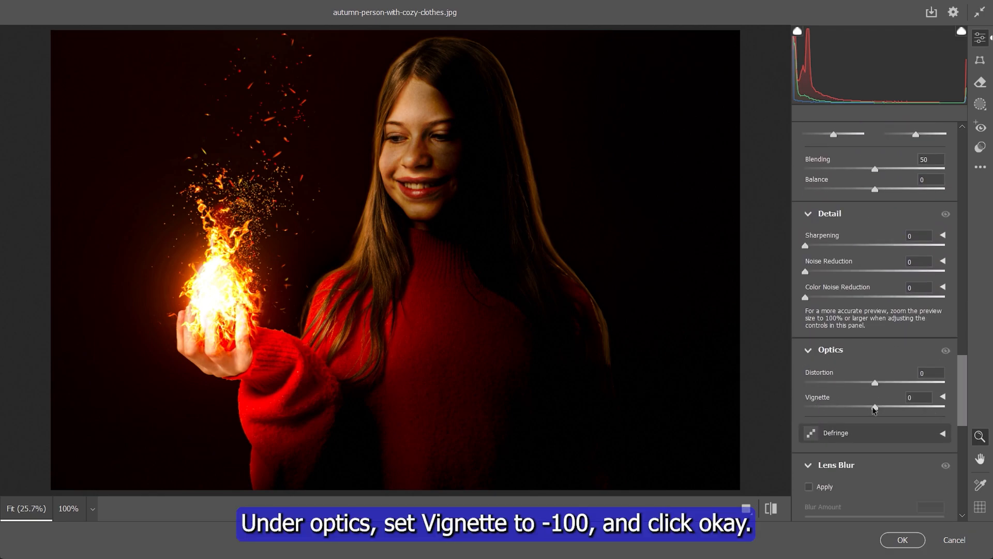
drag(875, 407, 784, 416)
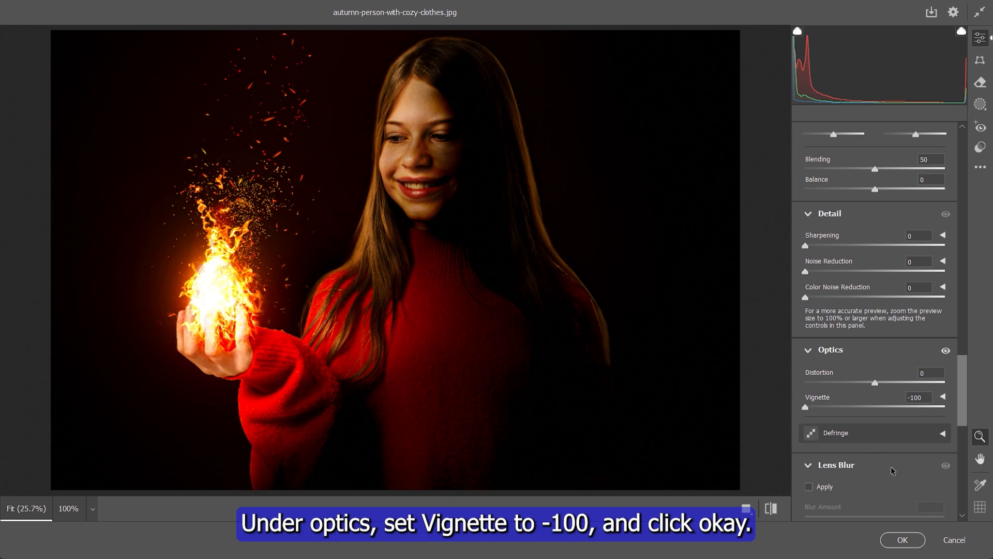
click(903, 540)
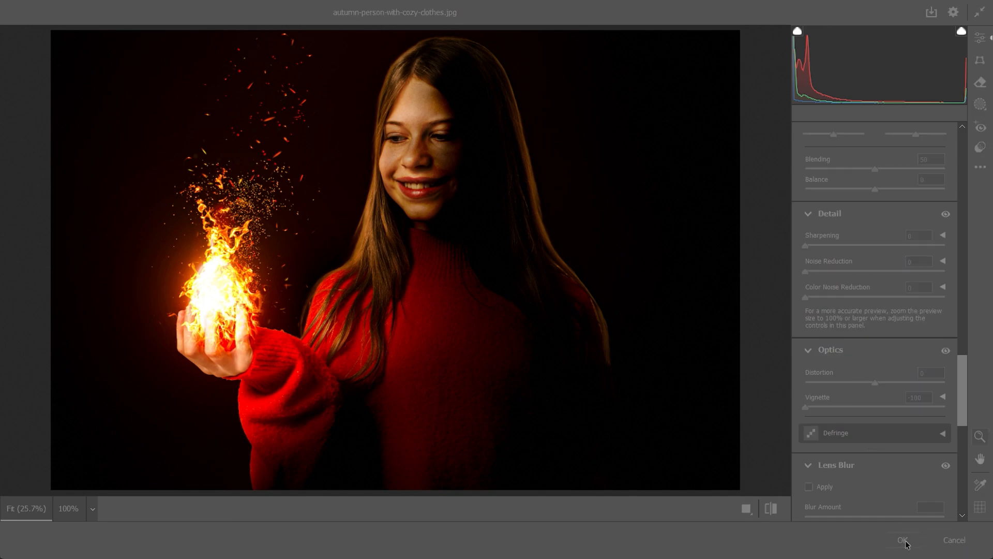